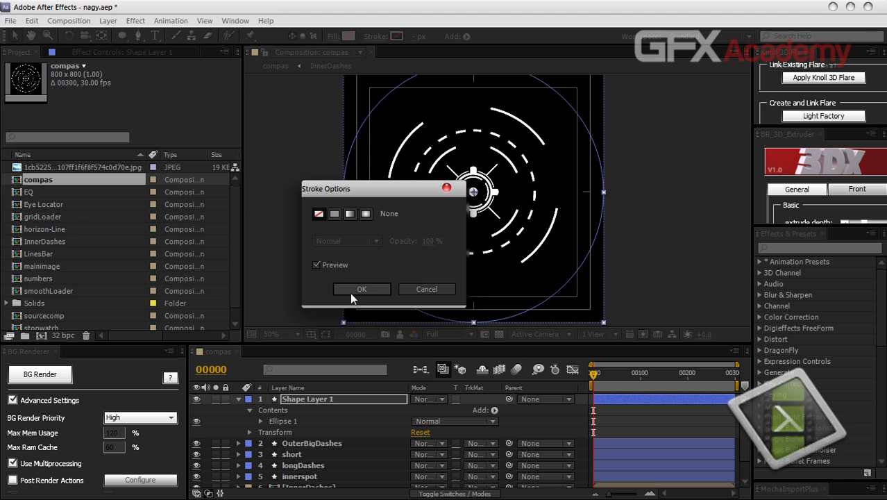
# Give the ellipse a white (FFFFFF) stroke and reduce its path size to 621 × 621.
pyautogui.click(396, 36)
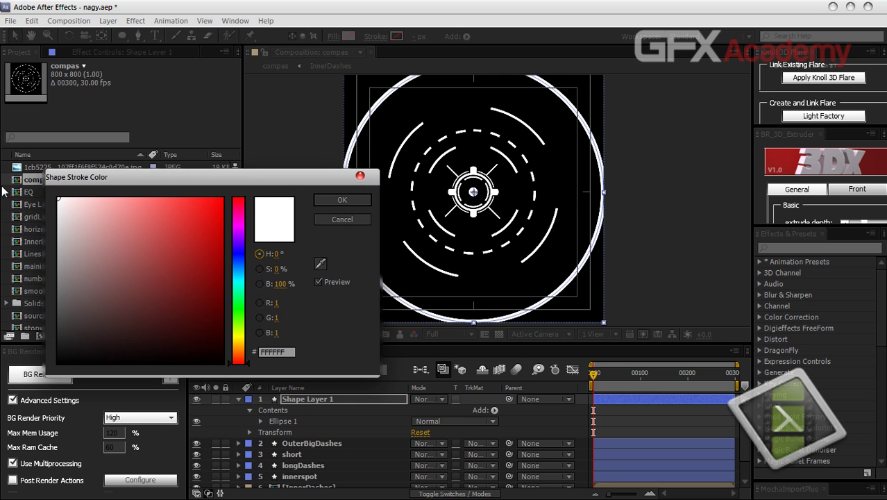
pyautogui.click(341, 198)
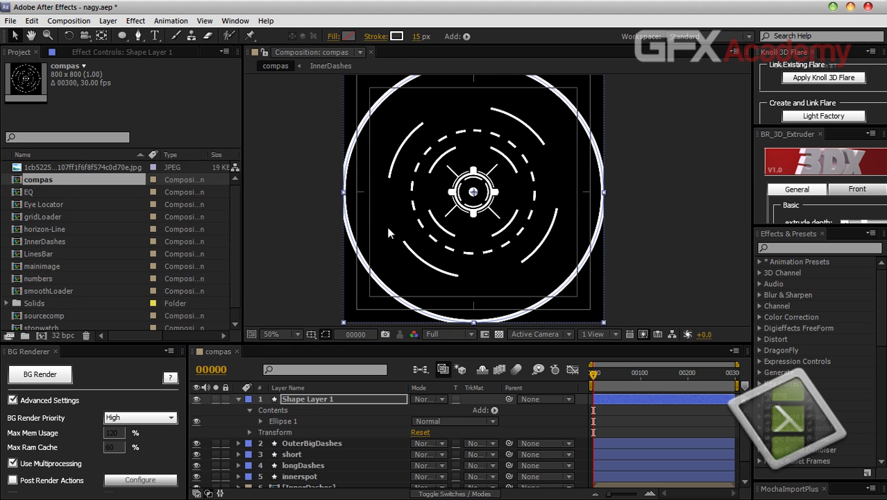
pyautogui.click(260, 420)
pyautogui.click(272, 432)
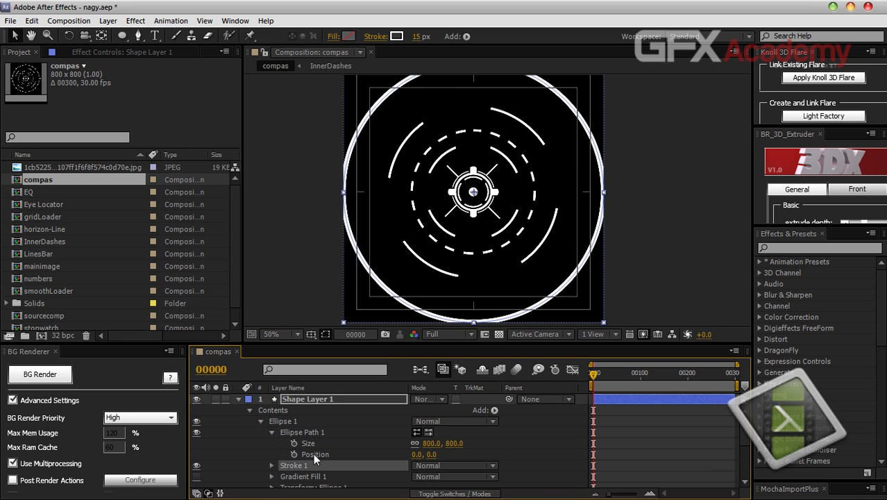
pyautogui.moveTo(451, 444); pyautogui.dragTo(364, 444)
# Set the ellipse's stroke width to 5 px.
pyautogui.scroll(-2, 323, 458)
pyautogui.click(417, 36)
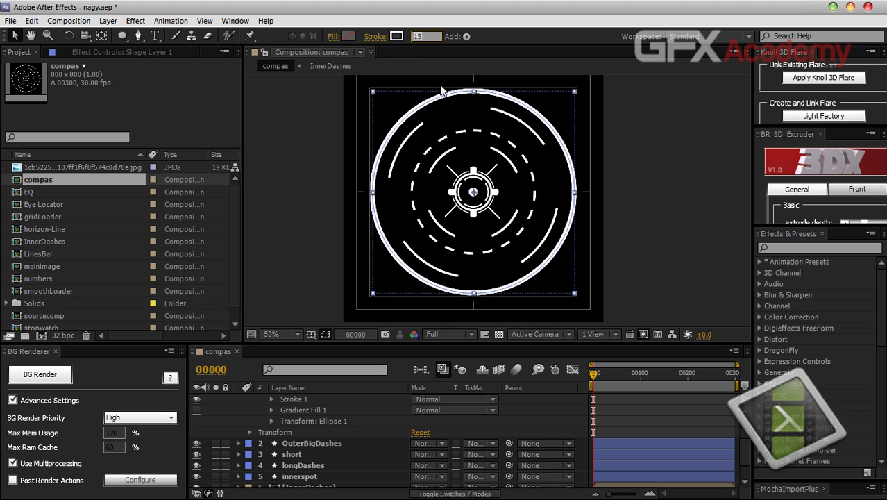
pyautogui.write('5')
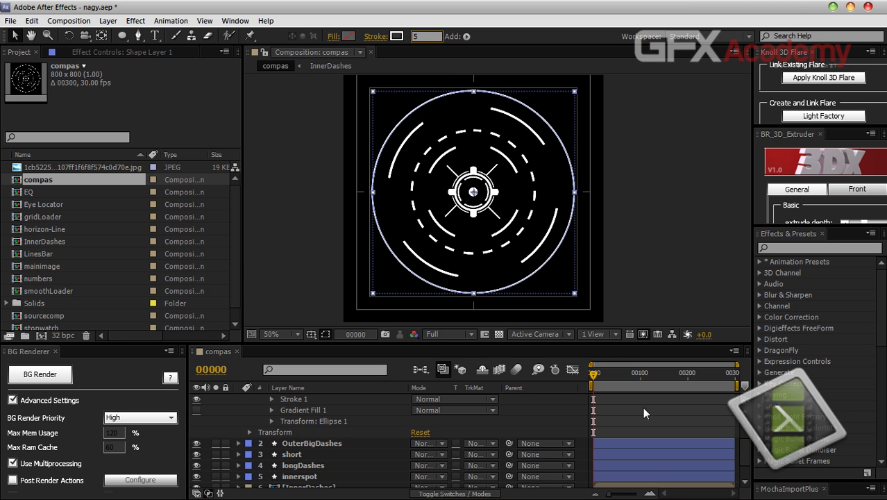
pyautogui.click(579, 308)
# Collapse Shape Layer 1 and rename it outerRing.
pyautogui.scroll(3, 235, 405)
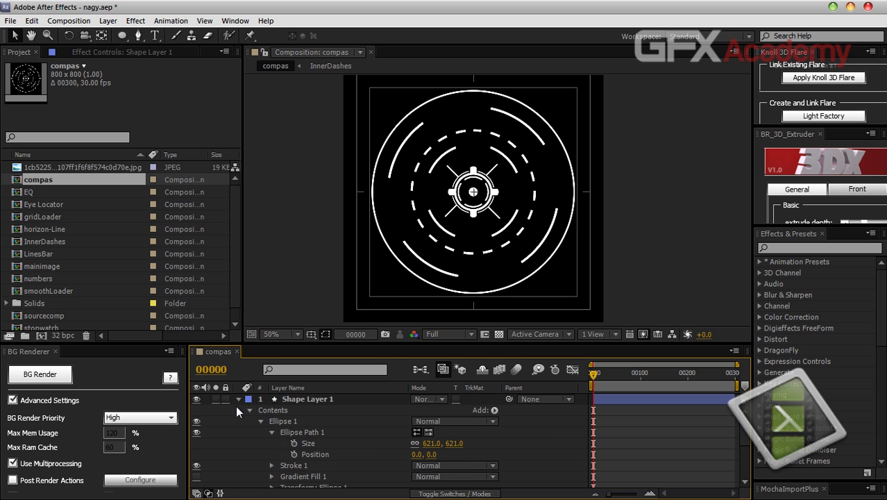
pyautogui.click(236, 398)
pyautogui.click(285, 399)
pyautogui.press('Return')
pyautogui.write('outerRing')
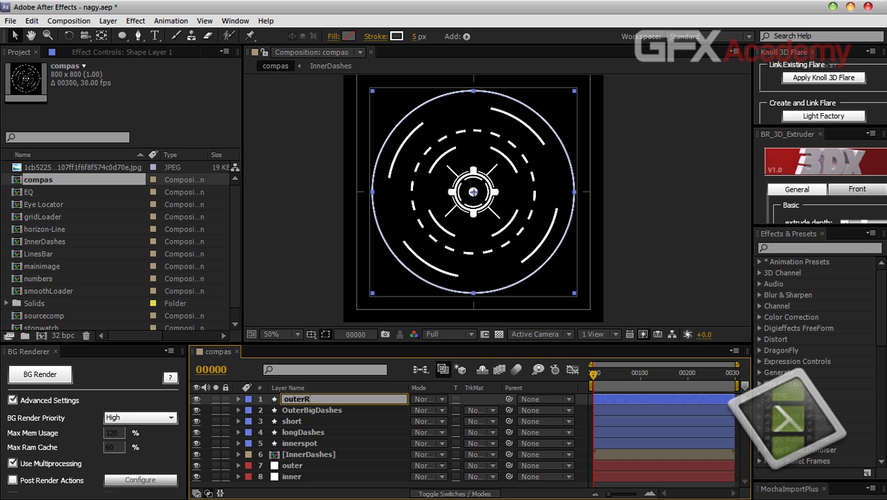
pyautogui.press('Return')
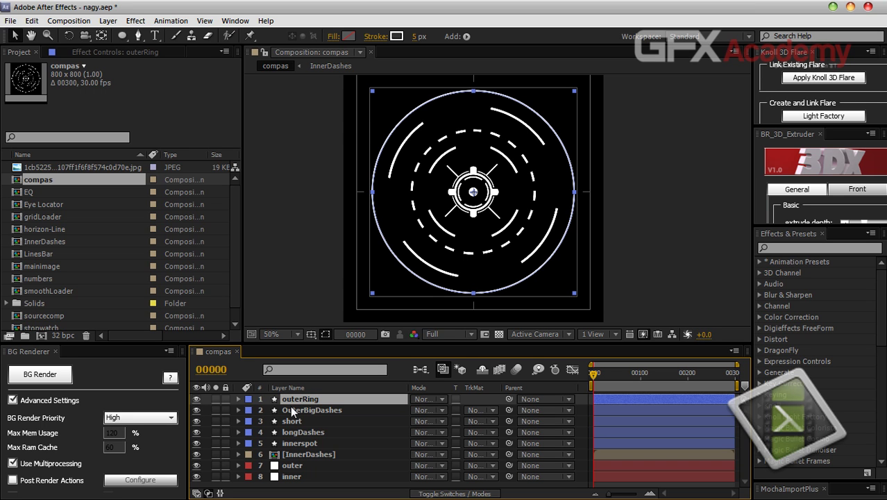
# Draw a short vertical tick with the Pen tool on a new shape layer, from the outer ring's lowest point outward.
pyautogui.scroll(3, 467, 206)
pyautogui.scroll(-1, 380, 173)
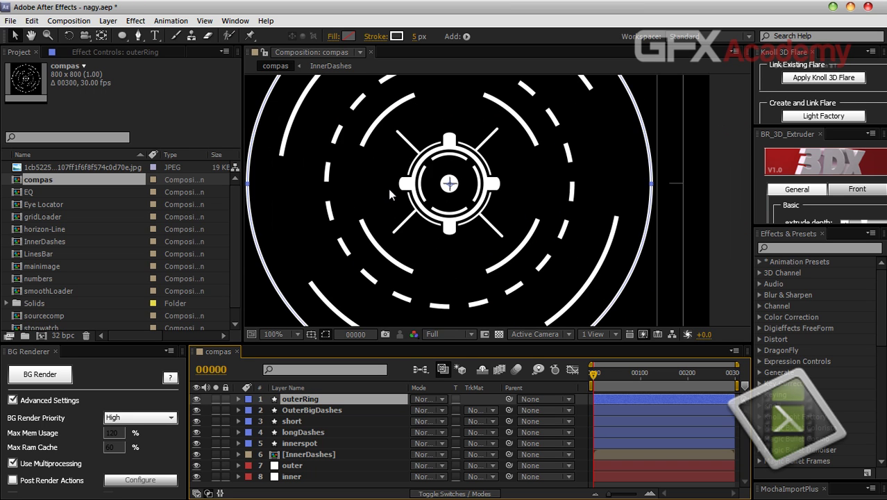
pyautogui.moveTo(388, 189); pyautogui.dragTo(507, 260)
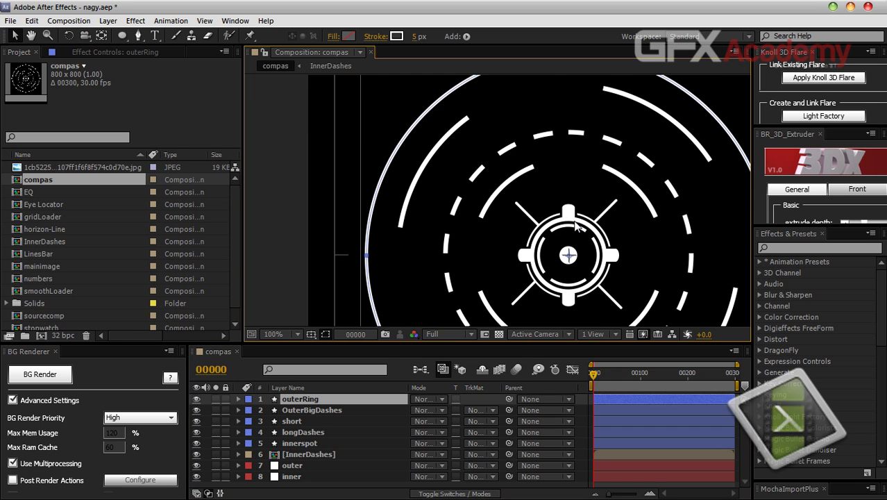
pyautogui.scroll(-4, 476, 215)
pyautogui.press('.')
pyautogui.press('.')
pyautogui.press('.')
pyautogui.press('.')
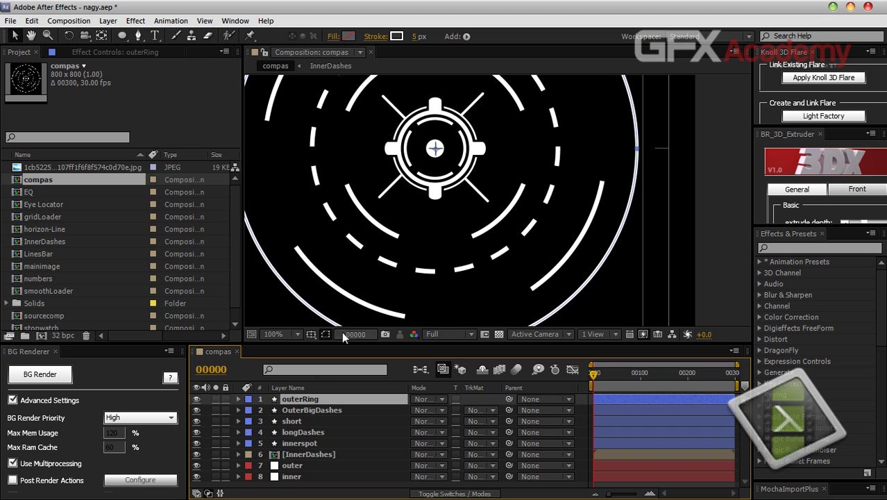
pyautogui.click(314, 335)
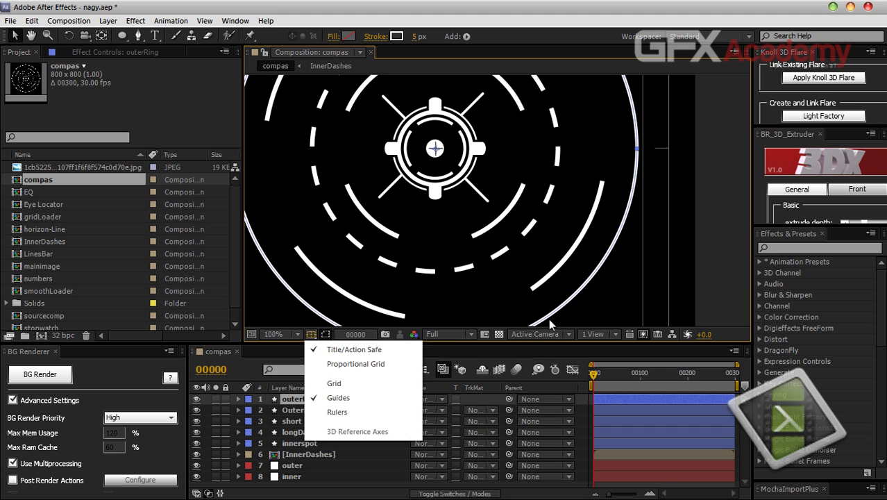
pyautogui.moveTo(529, 271); pyautogui.dragTo(733, 241)
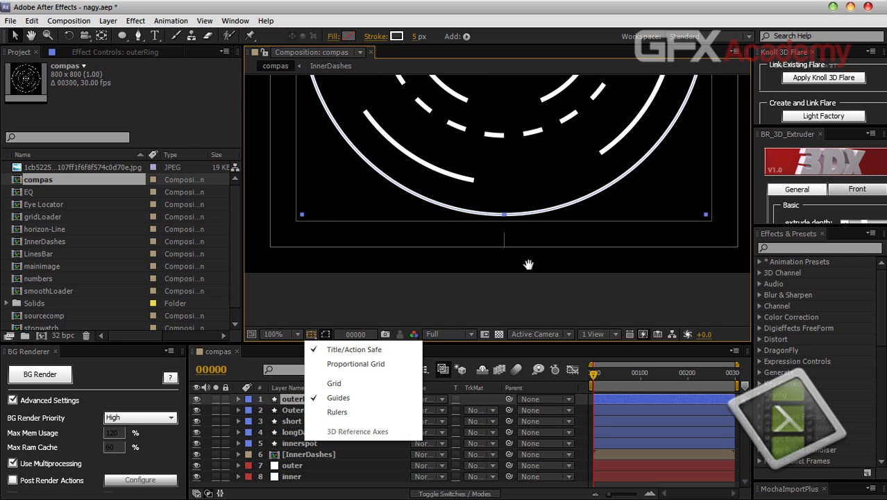
pyautogui.click(517, 297)
pyautogui.press('.')
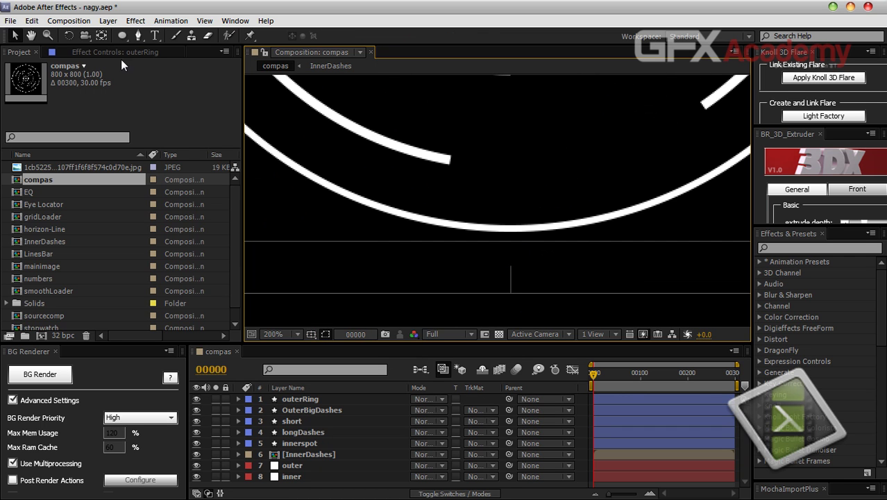
pyautogui.press('g')
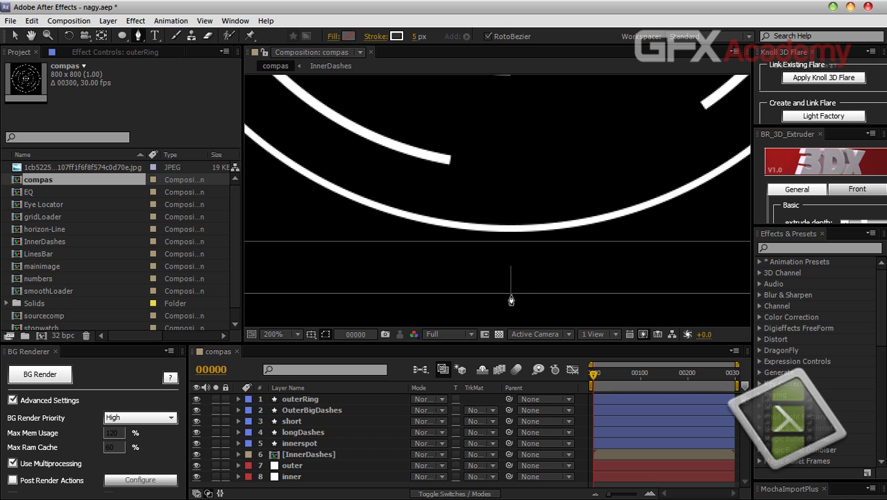
pyautogui.click(508, 228)
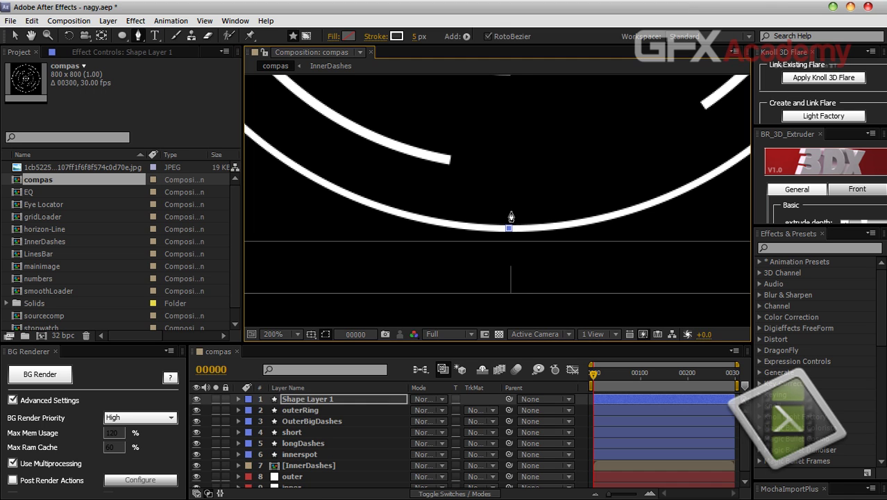
pyautogui.click(509, 273)
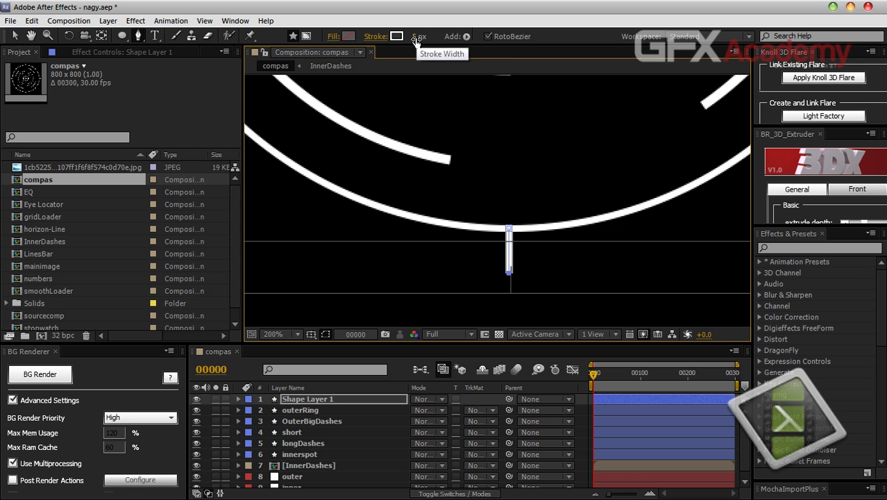
# Rename the new tick's shape layer to Long.
pyautogui.click(334, 395)
pyautogui.press('Return')
pyautogui.write('Long')
pyautogui.press('Return')
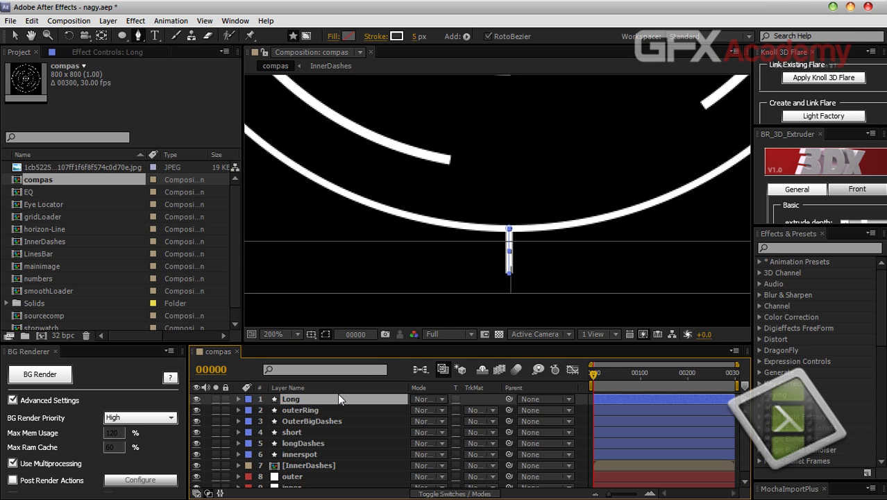
# Add a Repeater to the Long layer and set its horizontal position offset to 0.
pyautogui.click(467, 36)
pyautogui.click(505, 224)
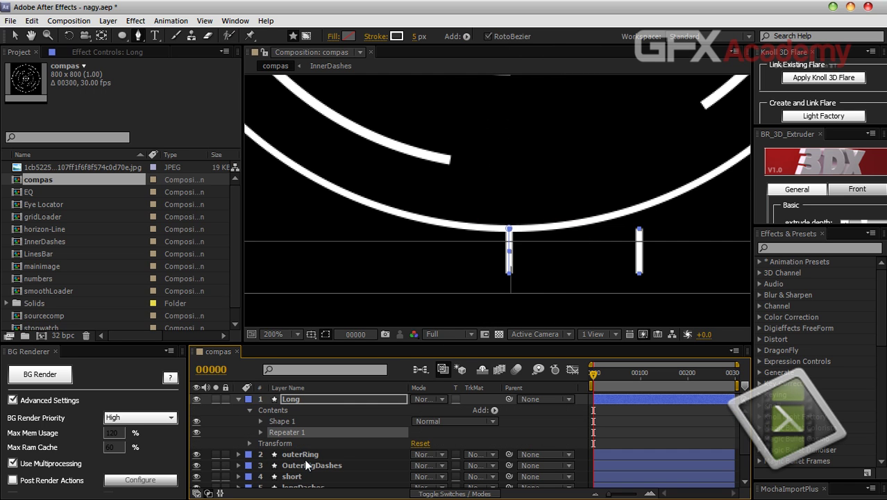
pyautogui.click(261, 431)
pyautogui.scroll(-2, 287, 451)
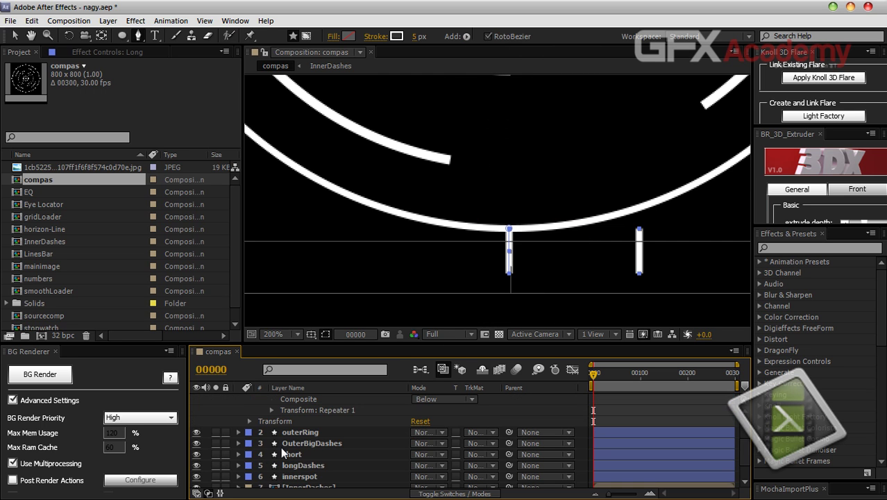
pyautogui.click(272, 410)
pyautogui.click(421, 432)
pyautogui.write('0')
pyautogui.press('Return')
# Set the Long layer's repeater rotation to 90° and its number of copies to 4.
pyautogui.click(430, 454)
pyautogui.write('90')
pyautogui.press('Return')
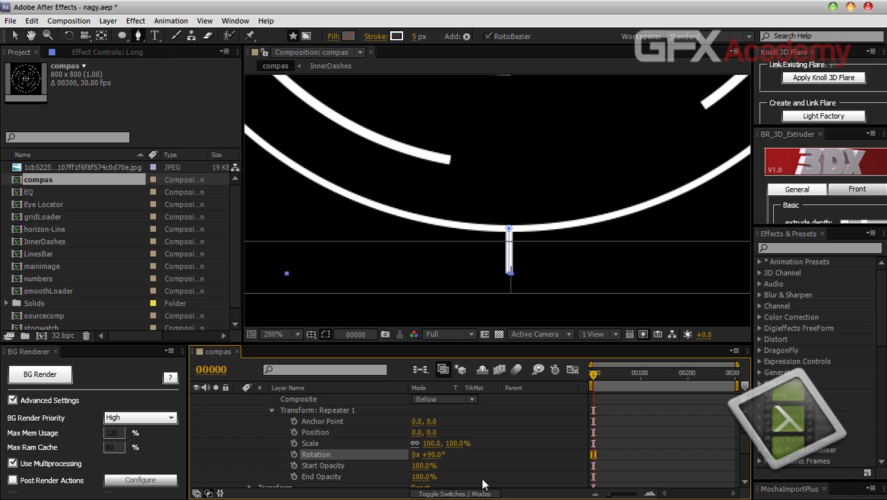
pyautogui.scroll(2, 483, 478)
pyautogui.write('4')
pyautogui.press('Return')
pyautogui.scroll(-2, 532, 247)
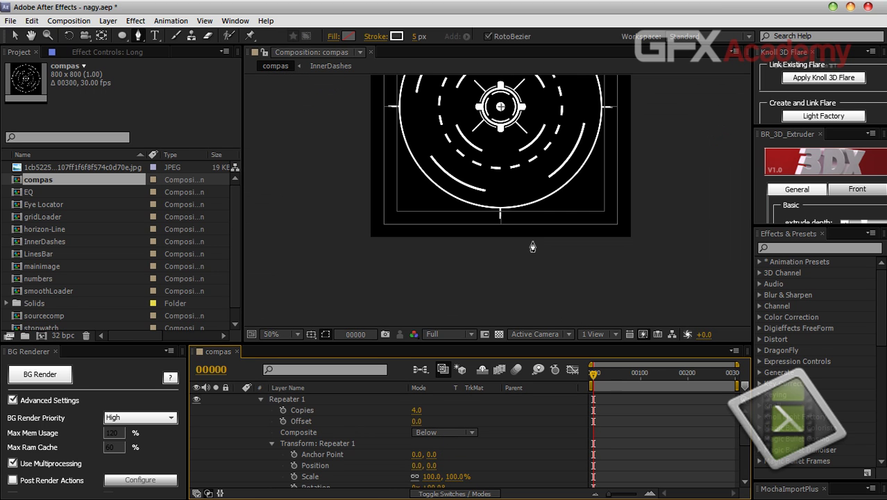
pyautogui.moveTo(532, 247); pyautogui.dragTo(541, 302)
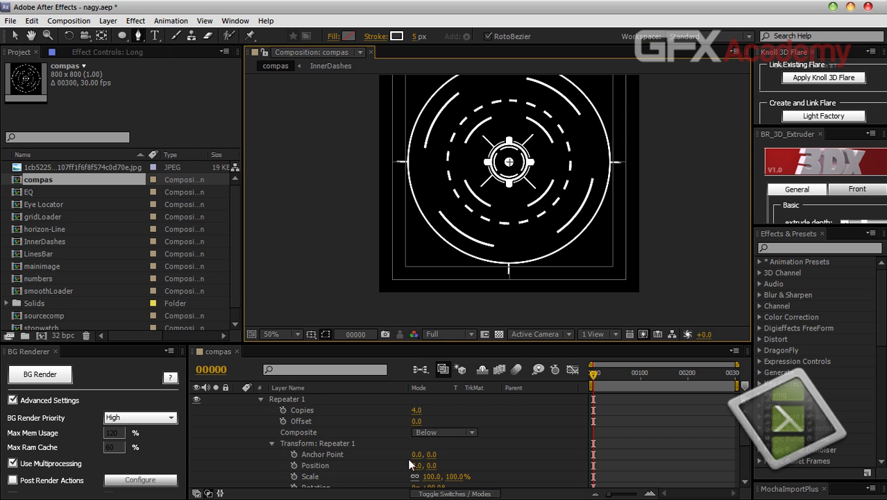
# Duplicate the Long layer and rename the copy mid.
pyautogui.scroll(2, 410, 464)
pyautogui.click(237, 398)
pyautogui.click(317, 399)
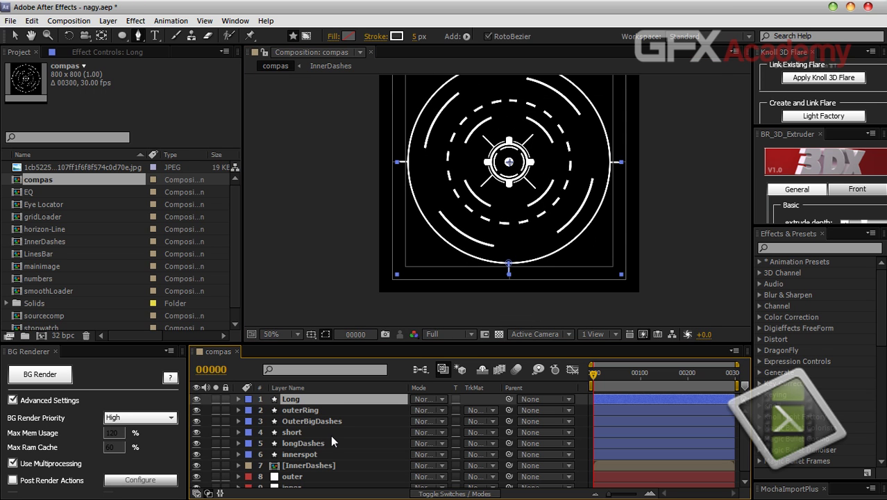
pyautogui.hotkey('ctrl', 'd')
pyautogui.press('Return')
pyautogui.write('mid')
pyautogui.press('Return')
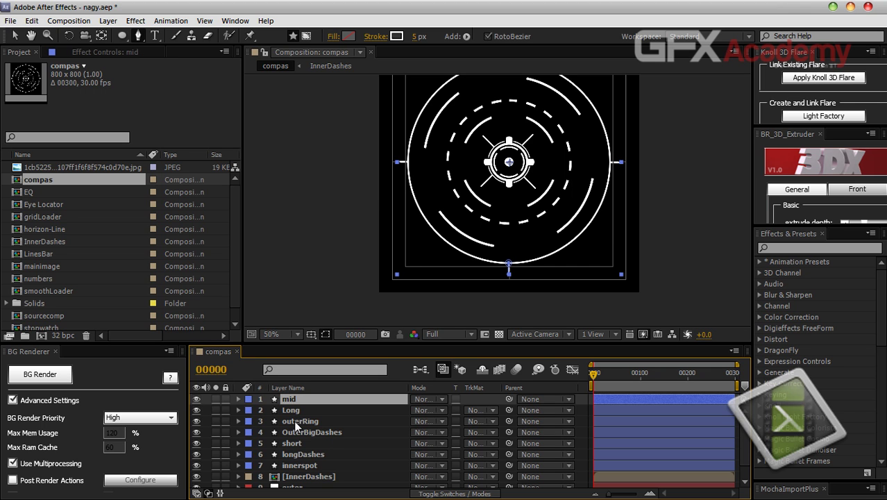
# Set the mid layer's repeater copies to 8 and its stroke width to 3.
pyautogui.press('u')
pyautogui.press('u')
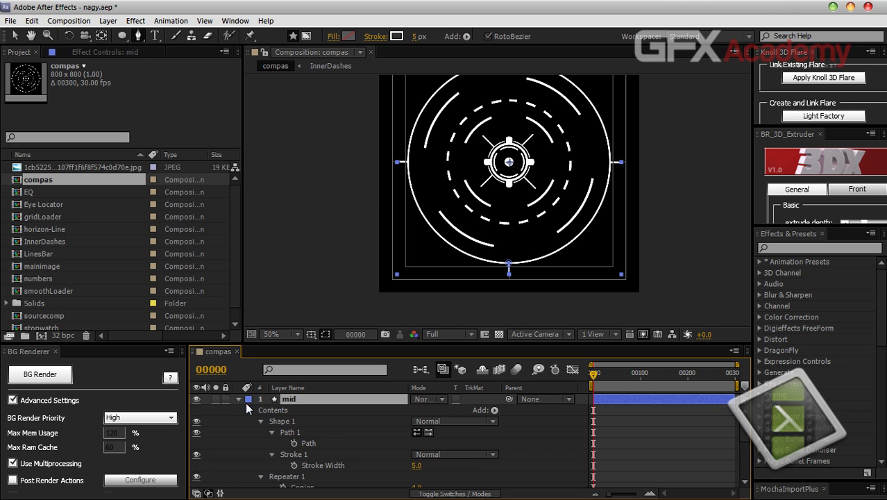
pyautogui.scroll(-3, 400, 448)
pyautogui.click(416, 420)
pyautogui.write('8')
pyautogui.press('Return')
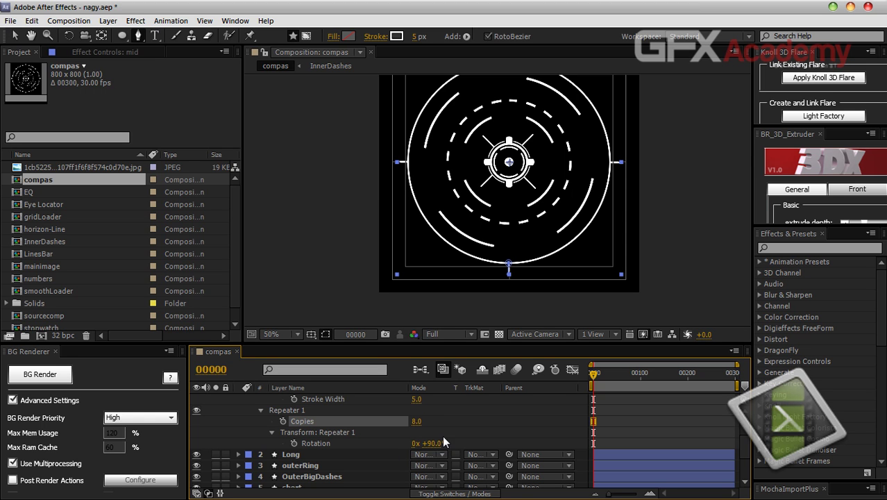
pyautogui.click(416, 399)
pyautogui.write('3')
pyautogui.press('Return')
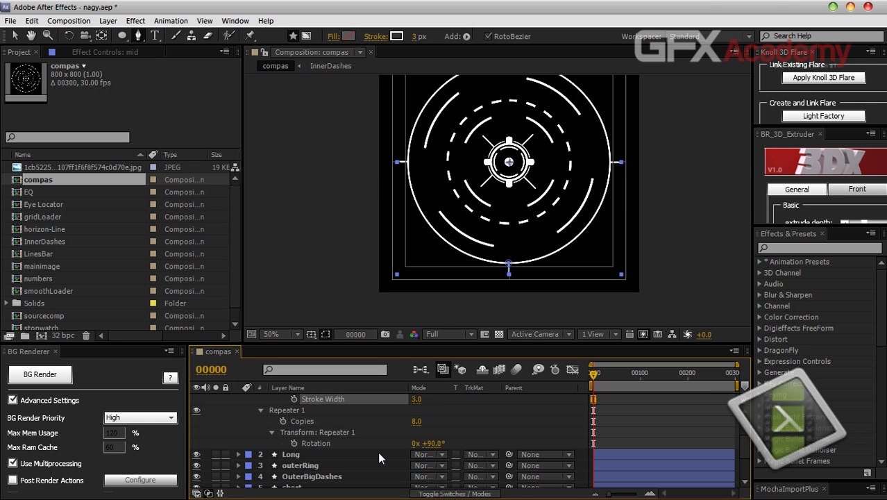
# Set the mid layer's repeater rotation to 45°.
pyautogui.click(431, 442)
pyautogui.write('45')
pyautogui.press('Return')
pyautogui.click(514, 426)
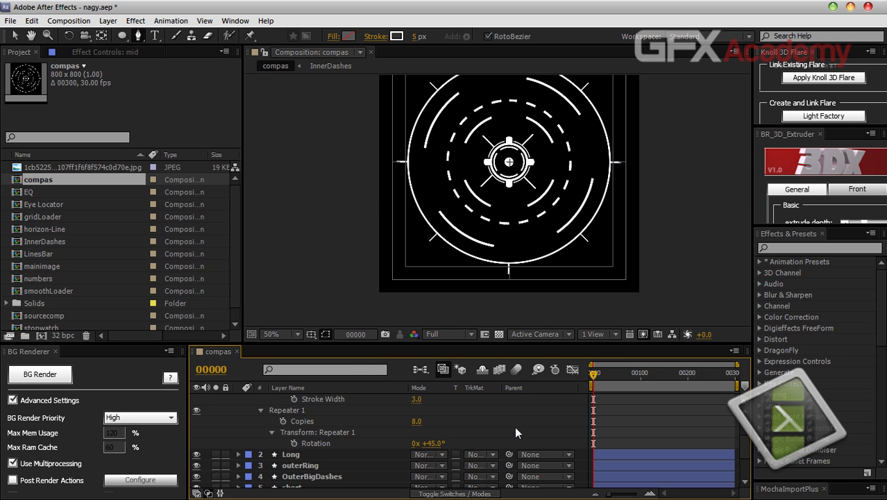
# Shorten the mid layer's tick by nudging its outer path point up toward the ring.
pyautogui.click(501, 278)
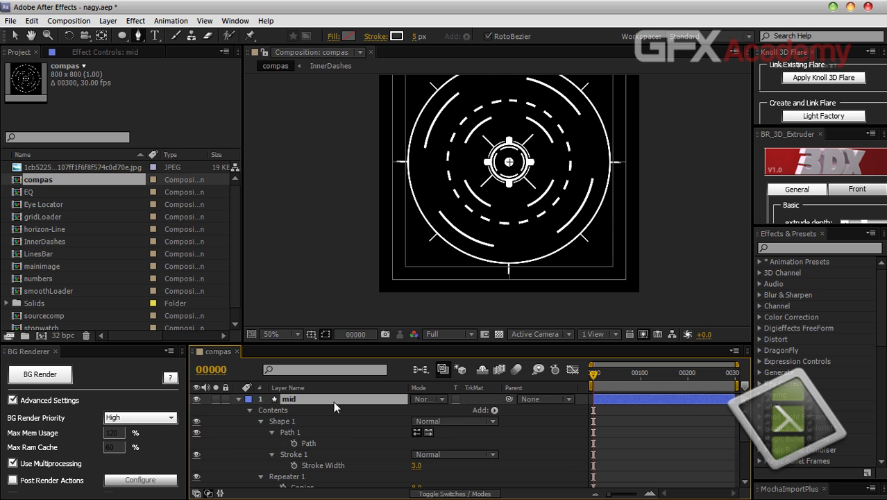
pyautogui.press('.')
pyautogui.press('.')
pyautogui.press('.')
pyautogui.scroll(-3, 550, 292)
pyautogui.scroll(-1, 520, 248)
pyautogui.click(521, 244)
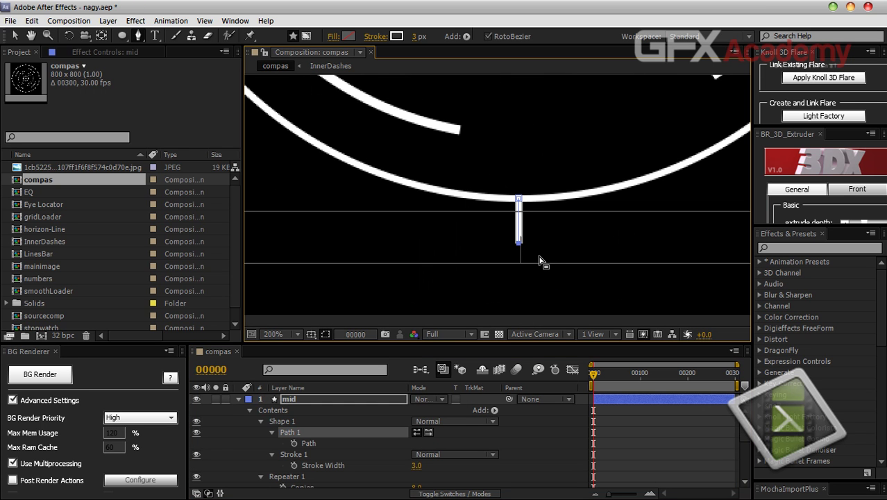
pyautogui.hotkey('shift', 'Up')
pyautogui.press('Up')
pyautogui.press('Up')
pyautogui.press('F2')
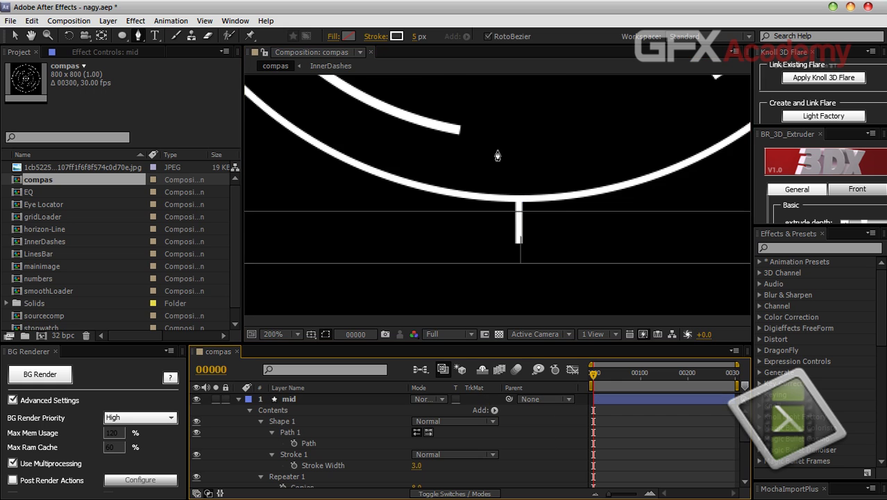
# Duplicate the mid layer and rename the copy short.
pyautogui.press(',')
pyautogui.press(',')
pyautogui.press('.')
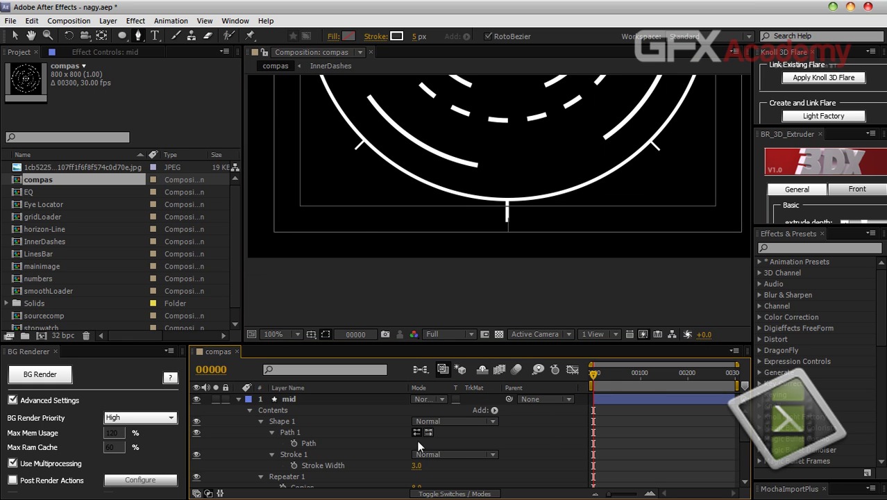
pyautogui.click(238, 398)
pyautogui.click(277, 399)
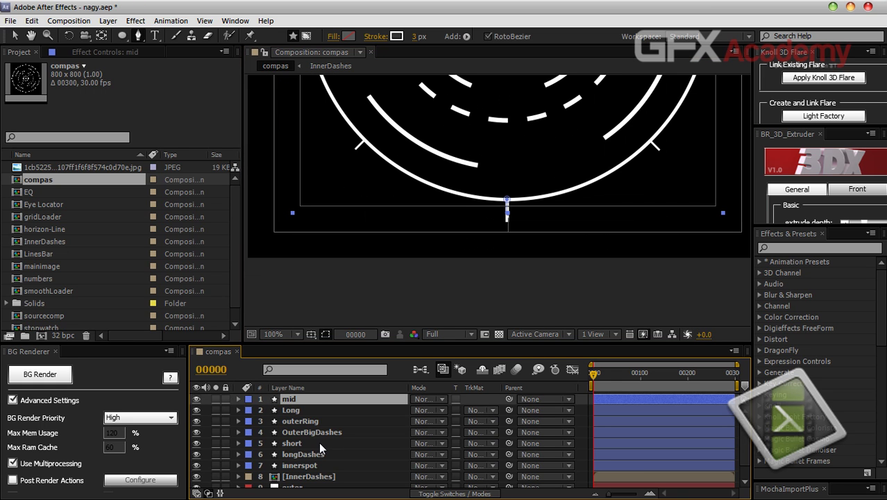
pyautogui.hotkey('ctrl', 'd')
pyautogui.press('Return')
pyautogui.write('s')
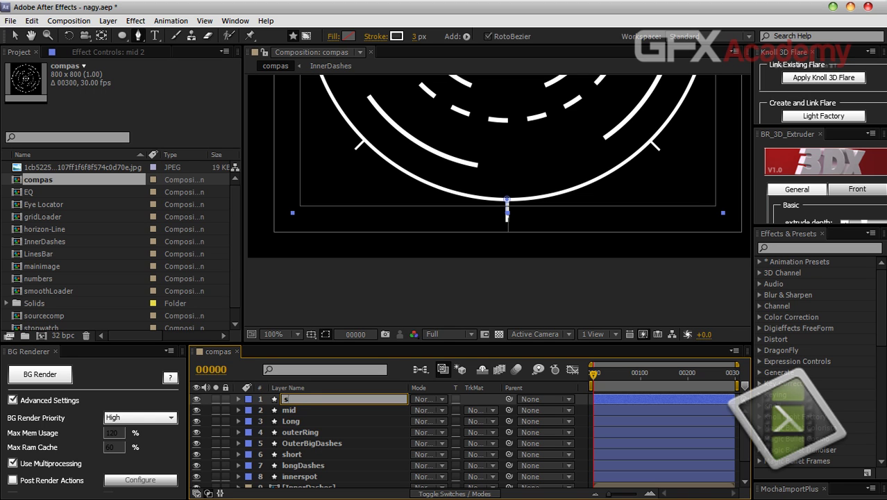
pyautogui.write('hort')
pyautogui.press('Return')
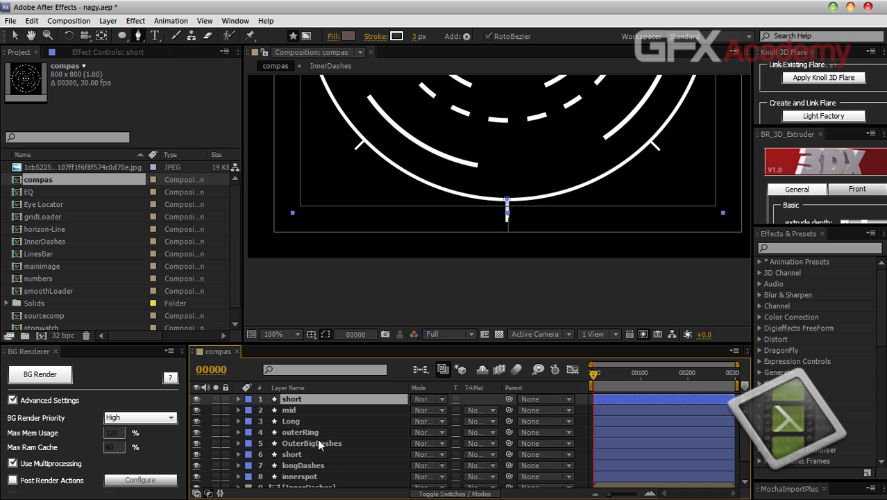
# Shorten the new short layer's tick by moving its outer path point up toward the ring.
pyautogui.press('u')
pyautogui.press('u')
pyautogui.scroll(-1, 340, 430)
pyautogui.scroll(1, 406, 457)
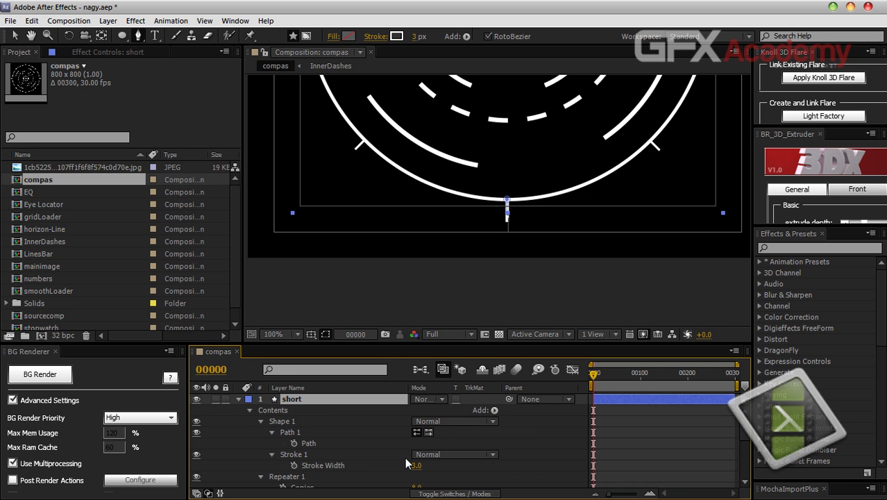
pyautogui.press('.')
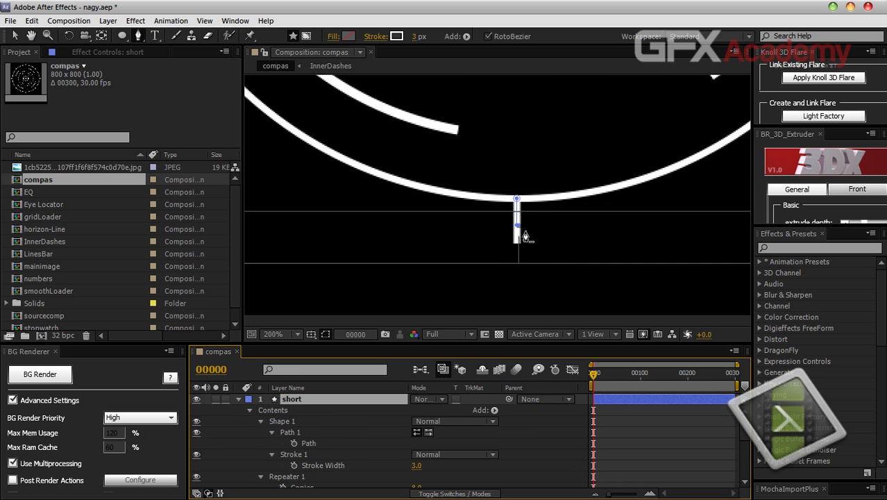
pyautogui.click(517, 228)
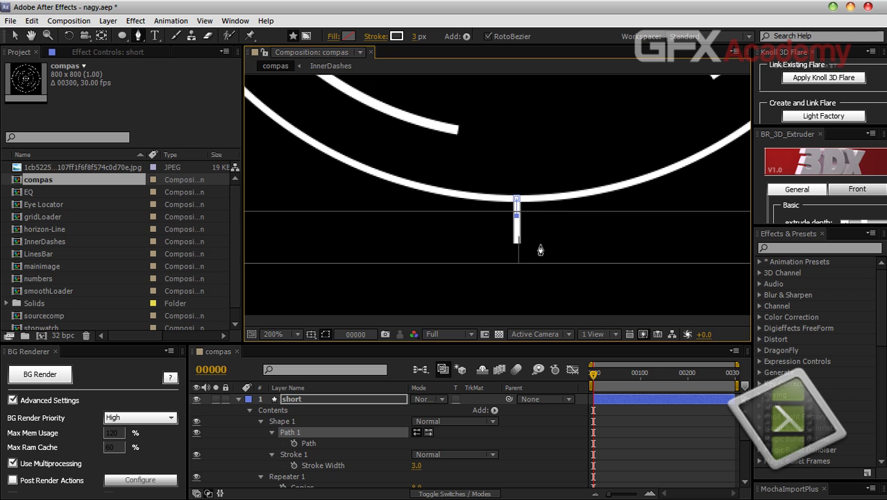
# Set the new short layer's stroke width to 1 and its repeater rotation to 1°.
pyautogui.scroll(-1, 389, 469)
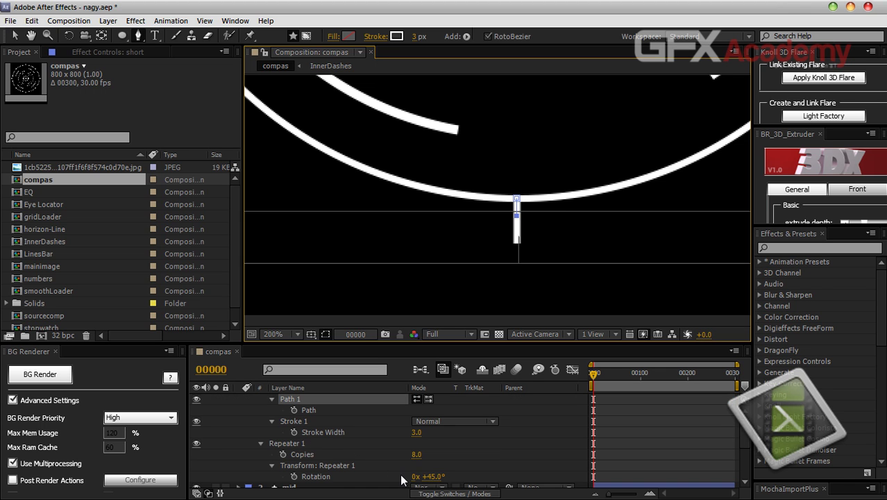
pyautogui.click(415, 436)
pyautogui.write('1')
pyautogui.press('Return')
pyautogui.scroll(-1, 444, 457)
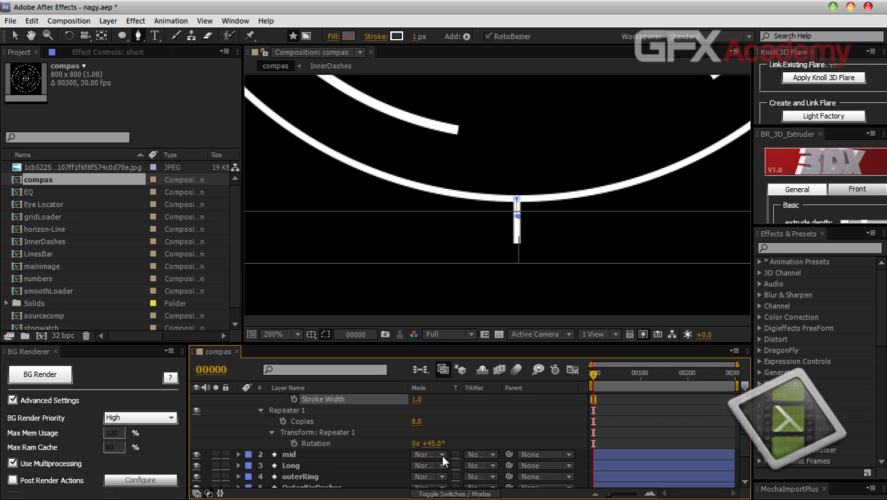
pyautogui.write('1')
pyautogui.press('Return')
pyautogui.click(467, 424)
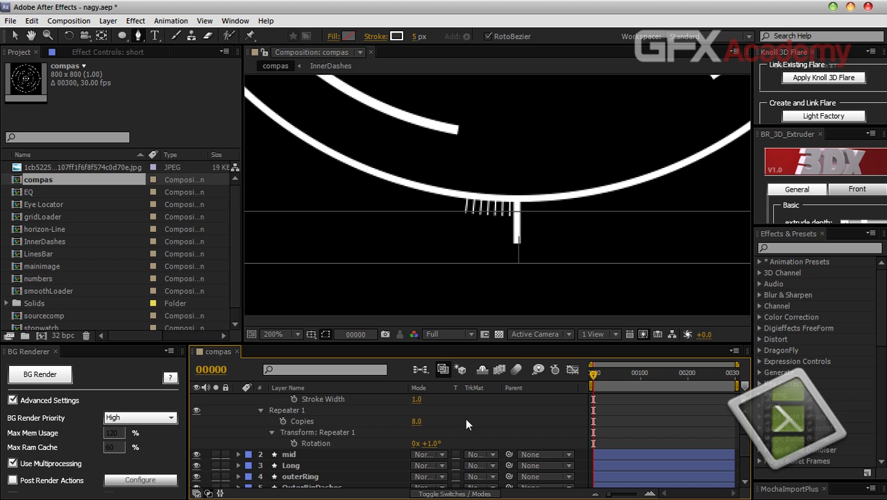
# Set the short tick layer's repeater copies to 360 and save the project.
pyautogui.scroll(2, 450, 420)
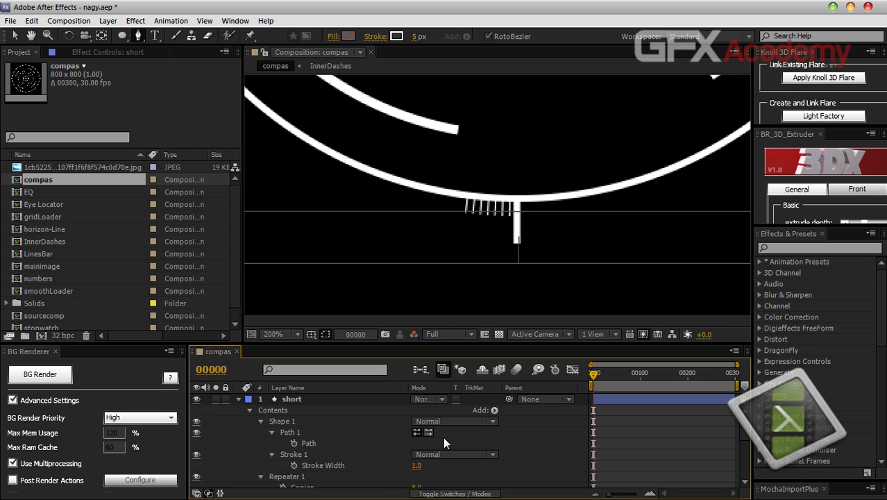
pyautogui.scroll(-1, 444, 444)
pyautogui.write('360')
pyautogui.press('Return')
pyautogui.click(494, 449)
pyautogui.press(',')
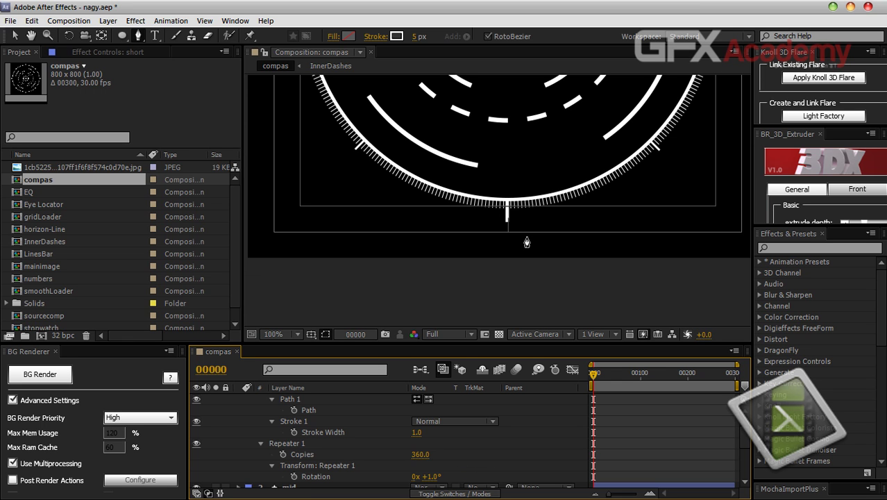
pyautogui.moveTo(464, 128); pyautogui.dragTo(472, 281)
pyautogui.hotkey('ctrl', 's')
pyautogui.press(',')
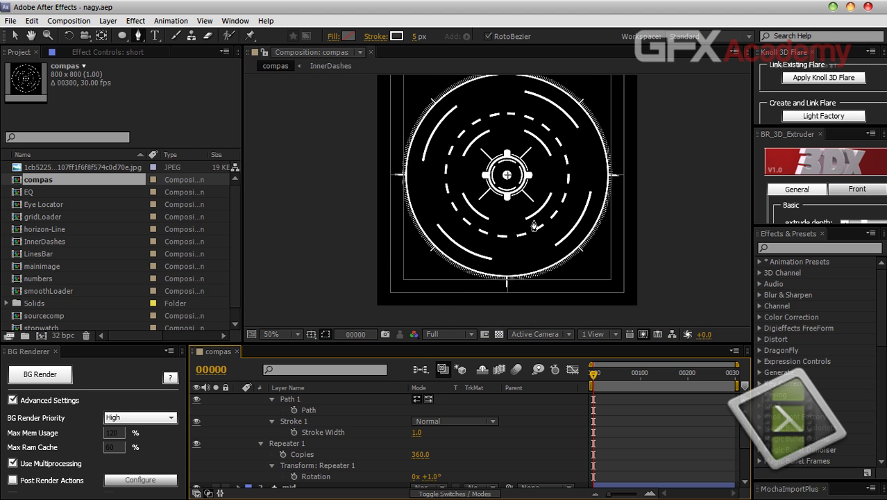
pyautogui.press('.')
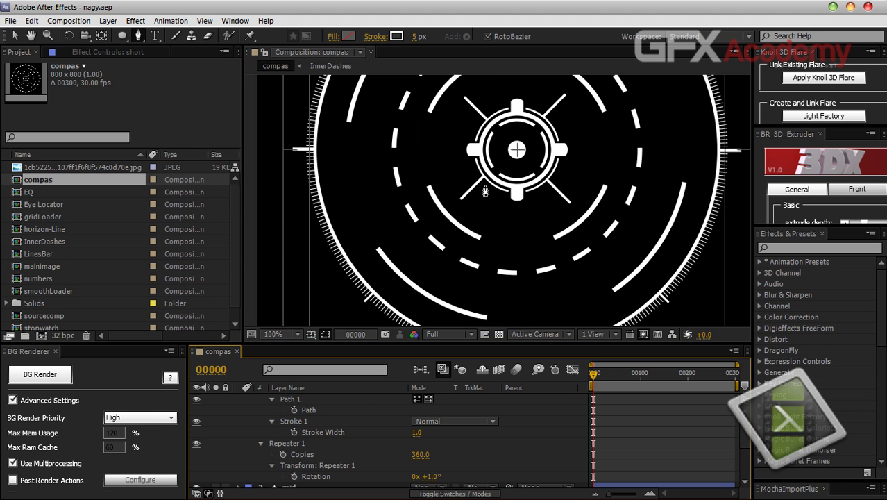
# Pre-compose the outerRing, Long, mid and short tick layers into a composition named Outer, moving all attributes into it.
pyautogui.scroll(1, 320, 432)
pyautogui.click(238, 398)
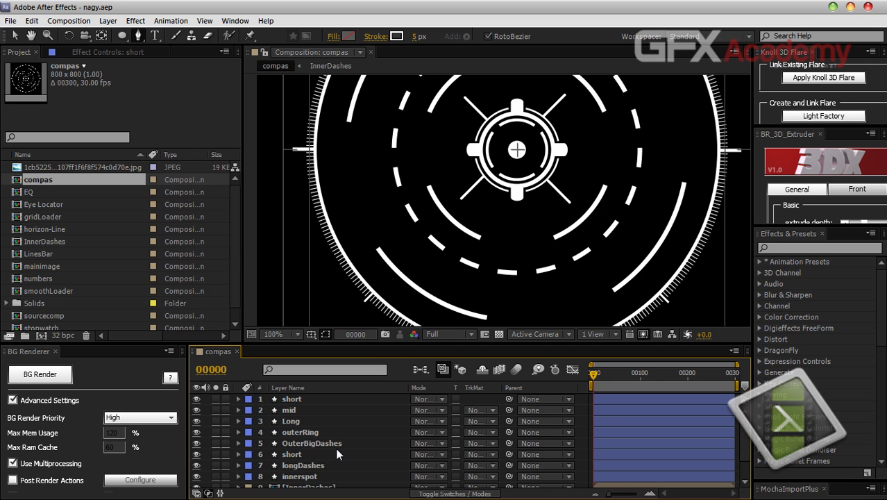
pyautogui.click(297, 433)
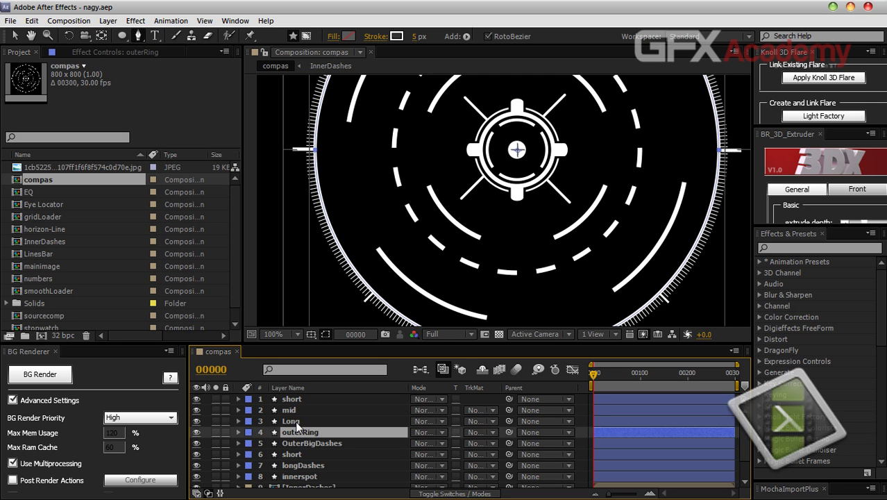
pyautogui.keyDown('shift'); pyautogui.click(295, 423); pyautogui.keyUp('shift')
pyautogui.keyDown('shift'); pyautogui.click(291, 409); pyautogui.keyUp('shift')
pyautogui.keyDown('shift'); pyautogui.click(293, 398); pyautogui.keyUp('shift')
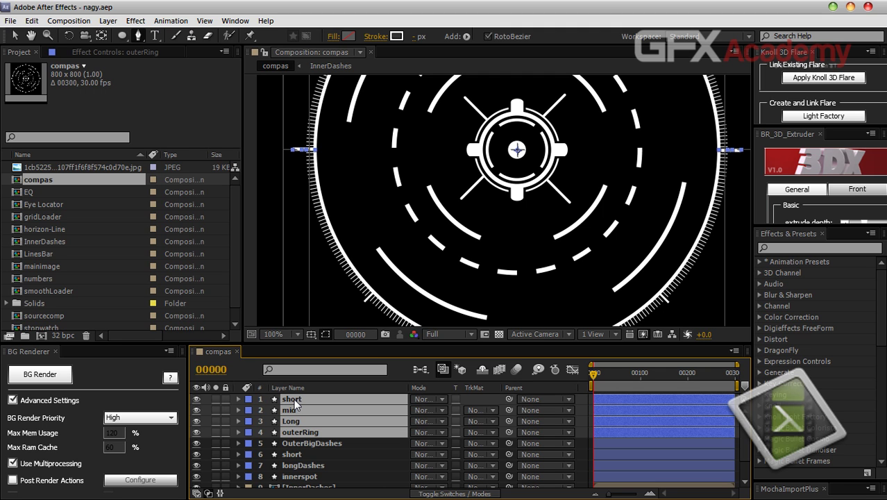
pyautogui.hotkey('ctrl', 'shift', 'c')
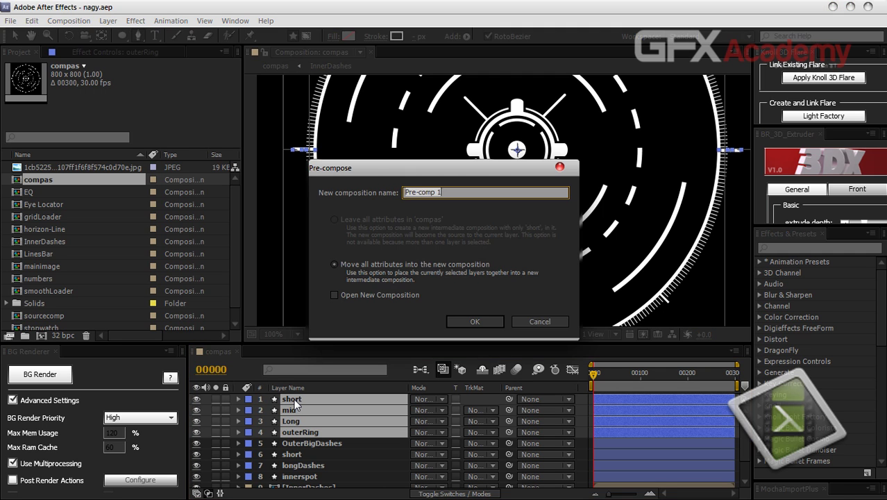
pyautogui.write('Outer')
pyautogui.press('Return')
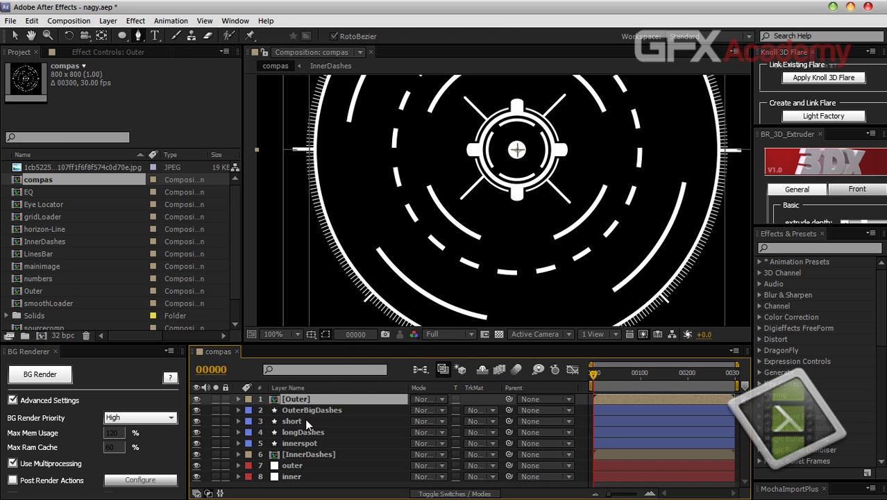
# Check which parts of the graphic the OuterBigDashes, InnerDashes and innerspot layers contain, briefly toggling the InnerDashes visibility.
pyautogui.click(308, 411)
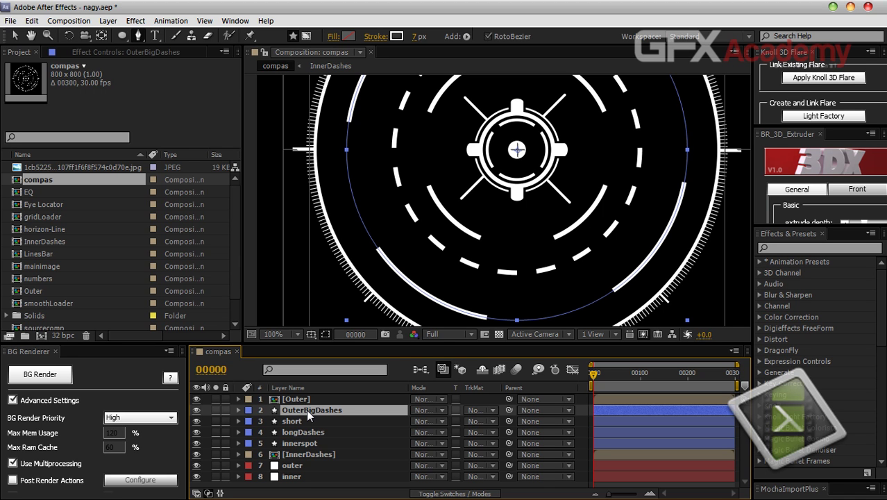
pyautogui.keyDown('ctrl'); pyautogui.click(297, 451); pyautogui.keyUp('ctrl')
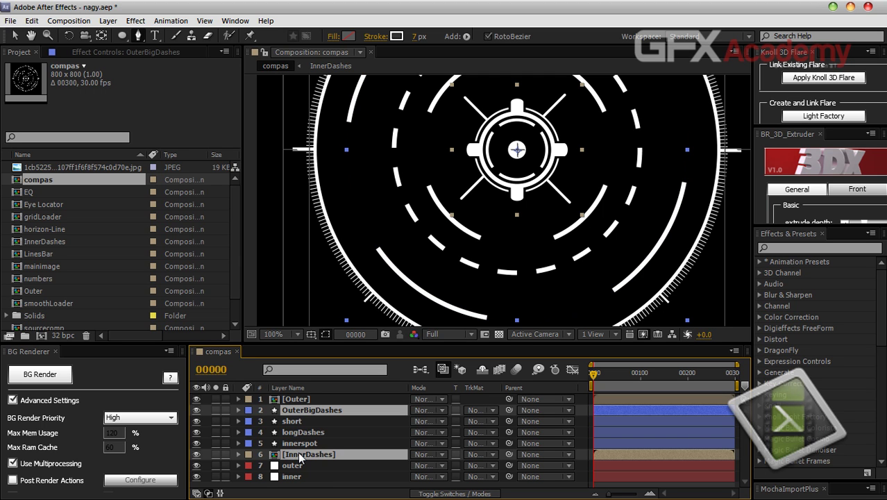
pyautogui.click(197, 454)
pyautogui.click(196, 452)
pyautogui.click(330, 444)
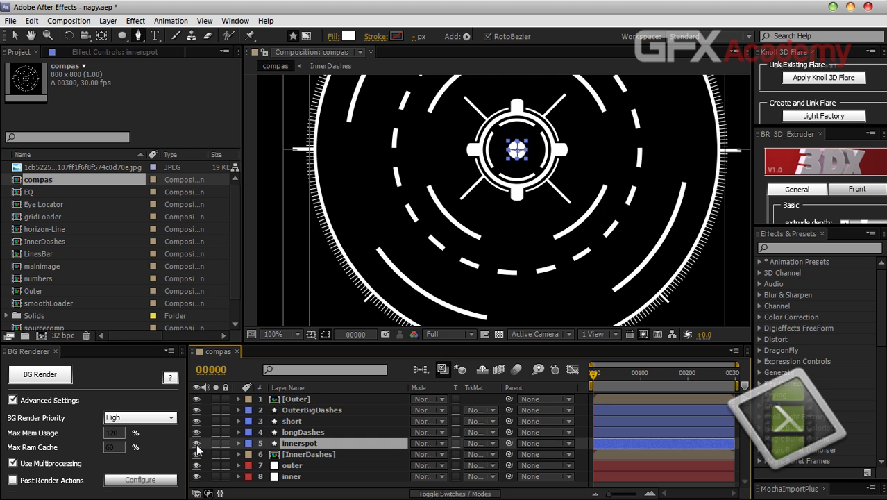
# Pre-compose the longDashes and OuterBigDashes layers into a composition named Mid, moving all attributes into it.
pyautogui.click(291, 433)
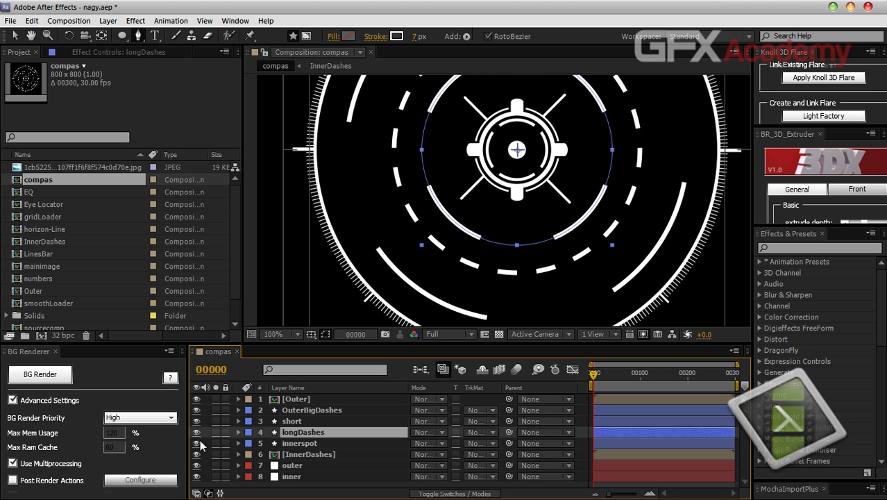
pyautogui.click(195, 432)
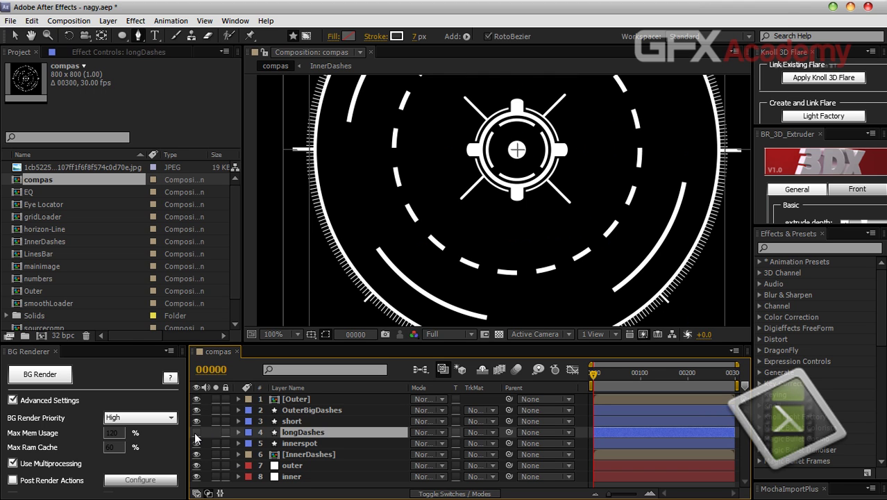
pyautogui.keyDown('ctrl'); pyautogui.click(329, 410); pyautogui.keyUp('ctrl')
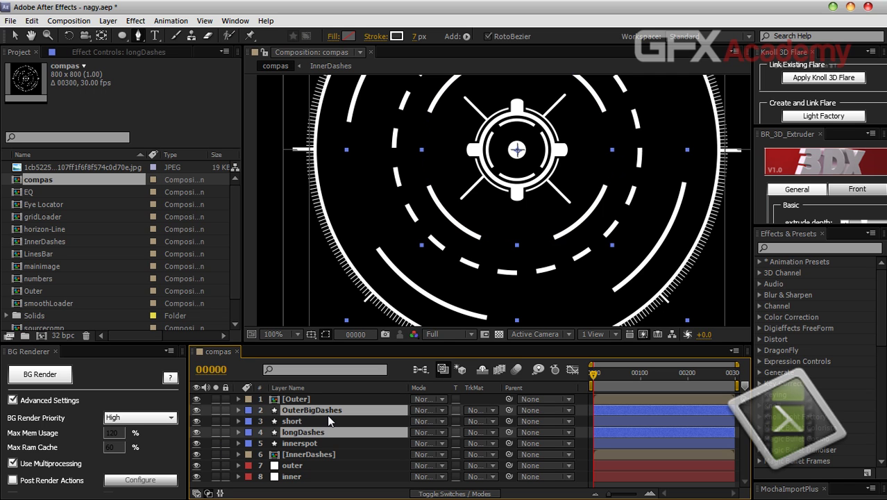
pyautogui.hotkey('ctrl', 'shift', 'c')
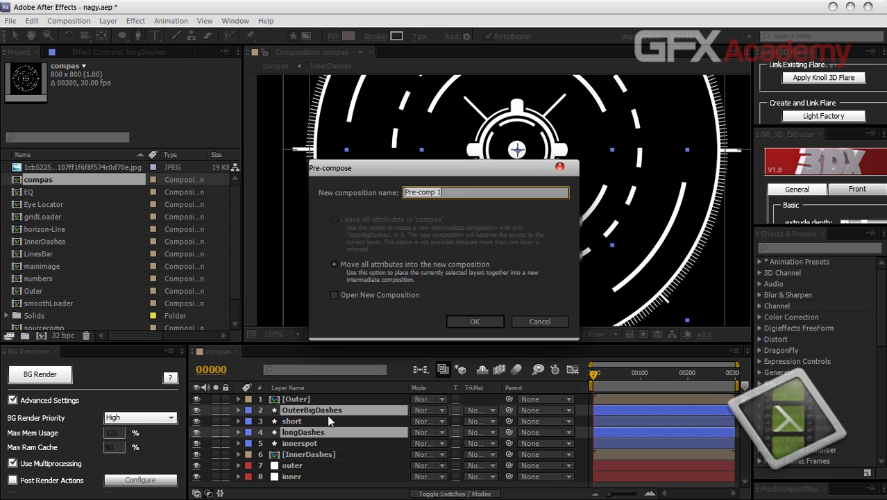
pyautogui.write('Mid')
pyautogui.press('Return')
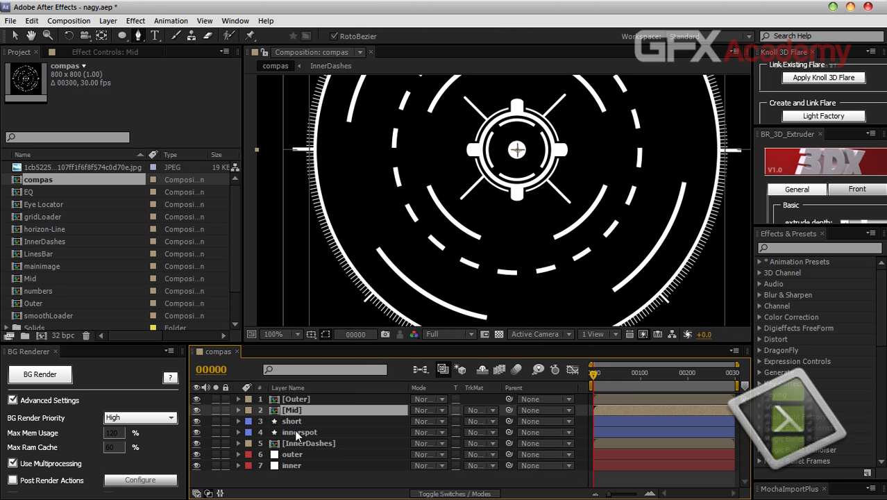
# Toggle the visibility of the short, innerspot and InnerDashes layers to identify their parts, keeping InnerDashes selected.
pyautogui.click(295, 421)
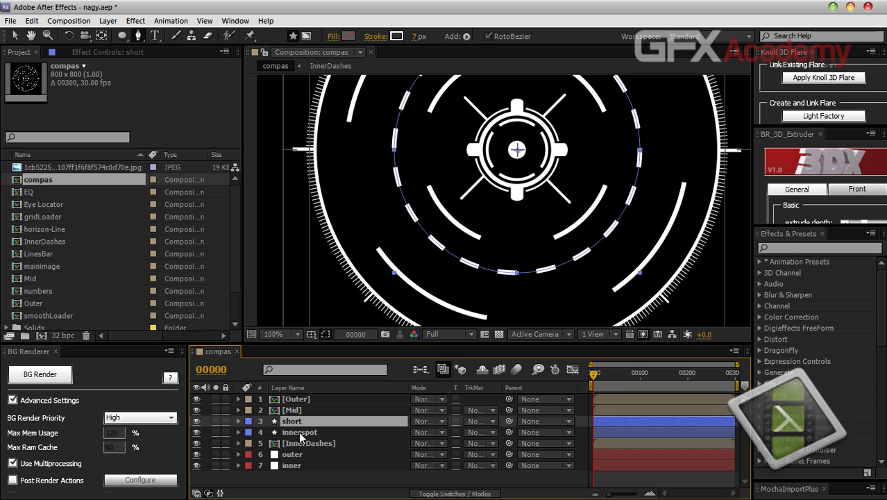
pyautogui.click(300, 433)
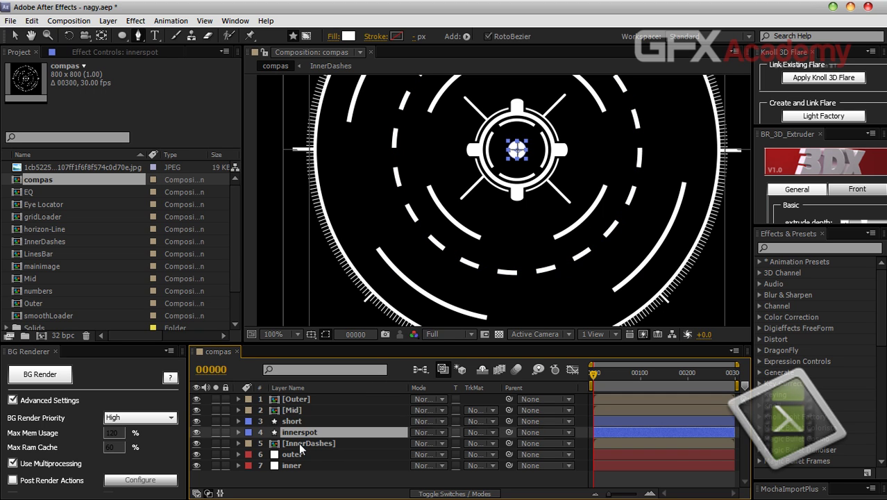
pyautogui.click(299, 443)
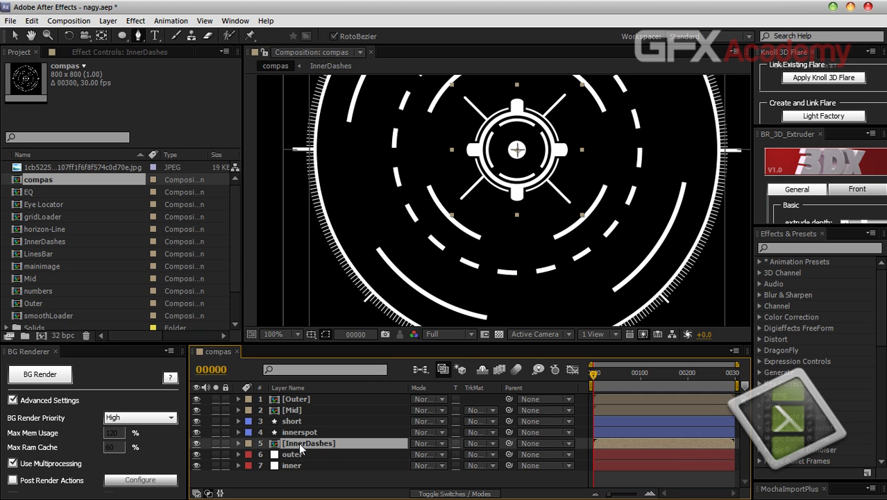
pyautogui.click(217, 441)
pyautogui.click(216, 442)
pyautogui.click(217, 442)
pyautogui.click(217, 442)
pyautogui.click(196, 442)
pyautogui.click(196, 443)
pyautogui.click(196, 442)
pyautogui.click(196, 443)
pyautogui.click(196, 431)
pyautogui.click(196, 431)
pyautogui.click(197, 420)
pyautogui.click(196, 421)
pyautogui.click(196, 442)
pyautogui.click(196, 443)
pyautogui.click(196, 420)
pyautogui.click(196, 421)
# Pre-compose the remaining short dashes layer together with InnerDashes into a composition named short, moving all attributes into it.
pyautogui.keyDown('ctrl'); pyautogui.click(291, 420); pyautogui.keyUp('ctrl')
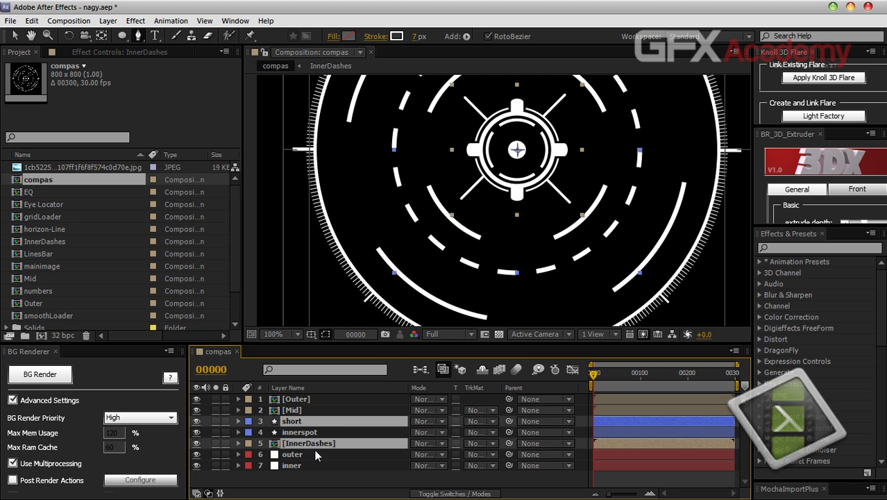
pyautogui.hotkey('ctrl', 'shift', 'c')
pyautogui.write('sh')
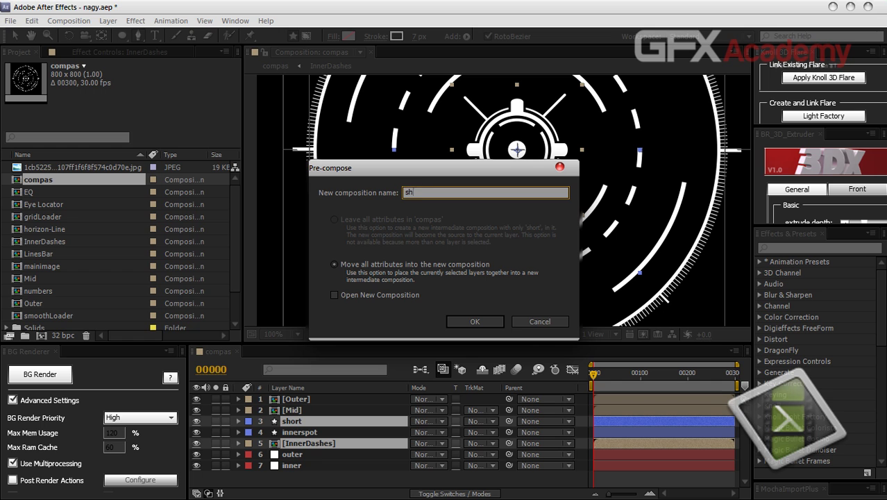
pyautogui.write('otr')
pyautogui.press('BackSpace')
pyautogui.press('BackSpace')
pyautogui.write('rt')
pyautogui.press('Return')
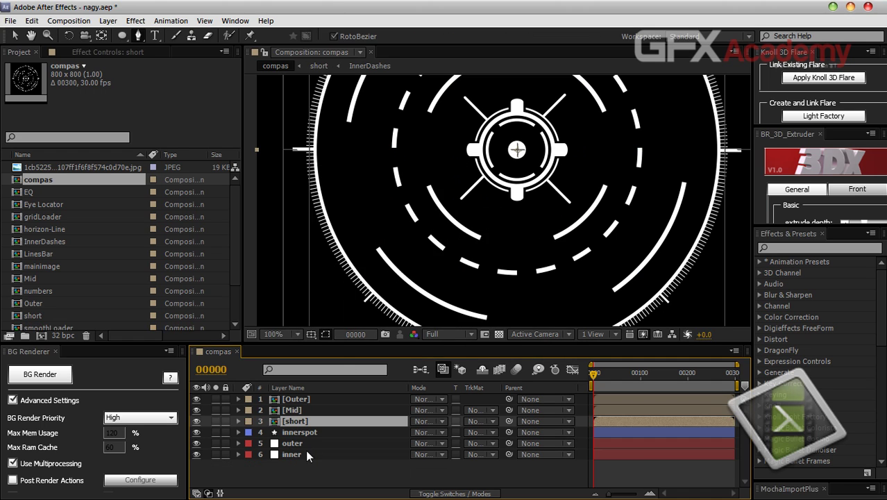
# Solo the inner and outer layers to identify which parts of the compass centre they contain, then restore the full view.
pyautogui.click(295, 466)
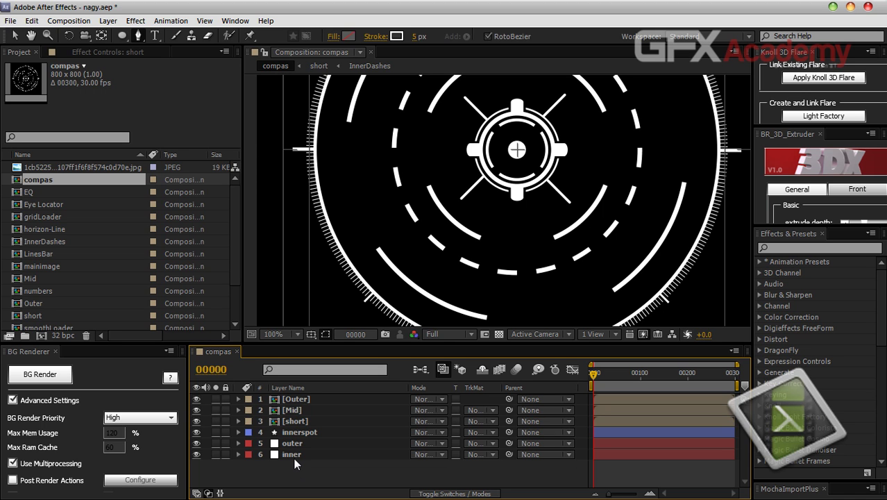
pyautogui.click(293, 453)
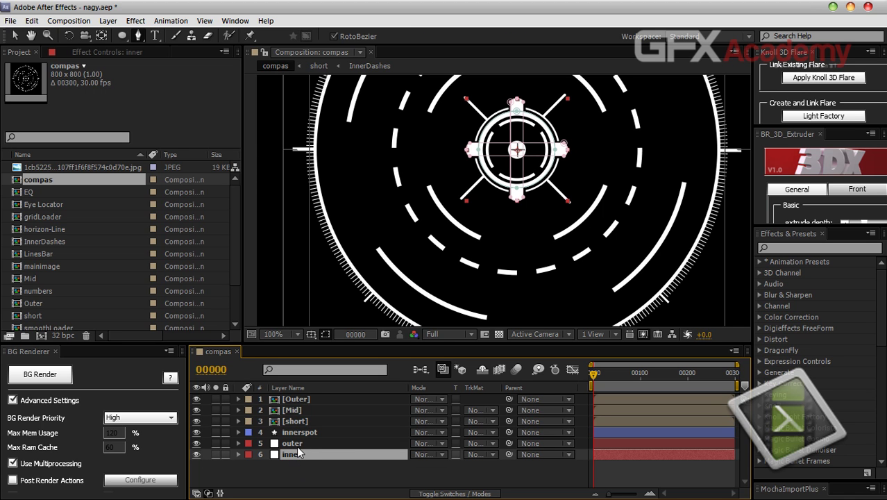
pyautogui.click(215, 454)
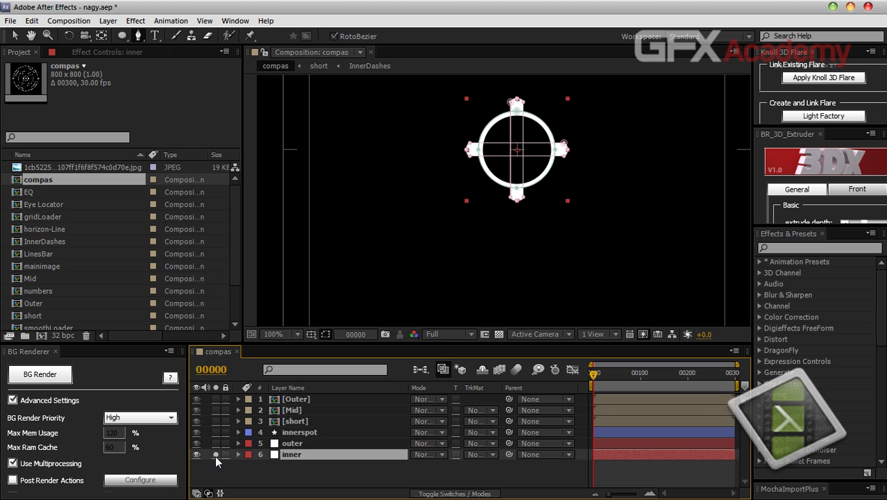
pyautogui.click(215, 443)
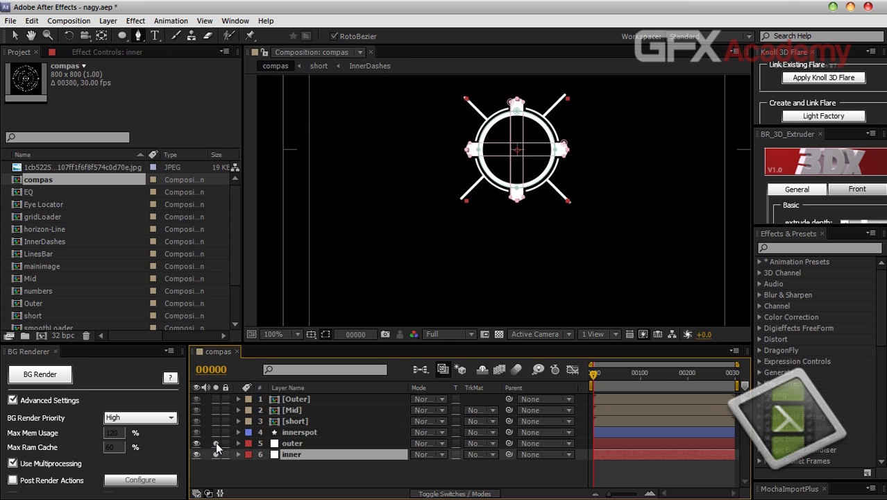
pyautogui.click(235, 482)
pyautogui.click(215, 443)
pyautogui.click(215, 453)
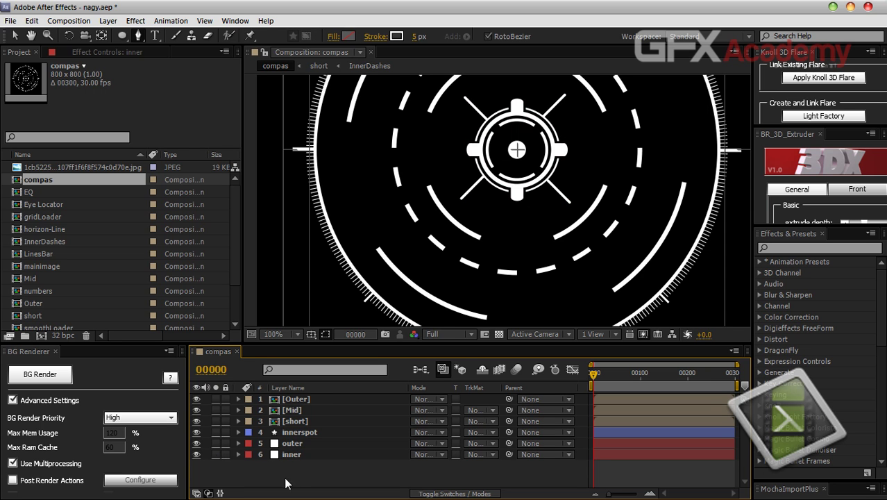
# Pre-compose the outer and inner layers into a composition named Core, moving all attributes into it.
pyautogui.click(291, 453)
pyautogui.keyDown('shift'); pyautogui.click(292, 443); pyautogui.keyUp('shift')
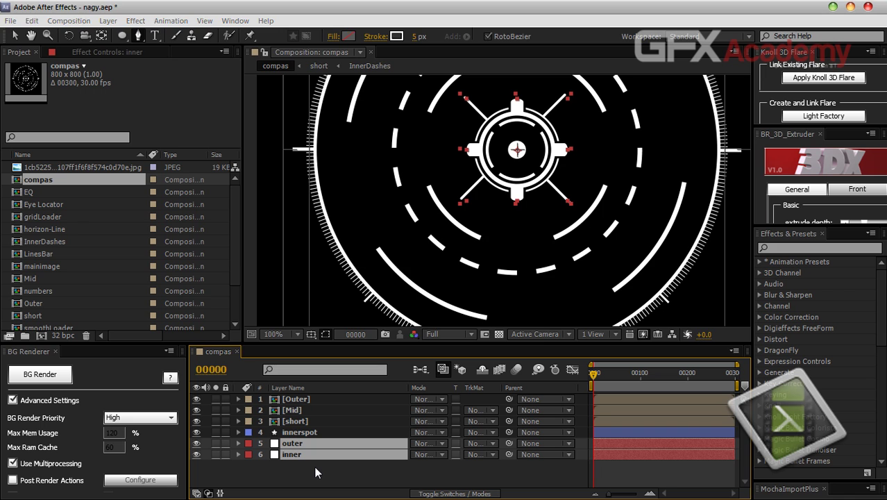
pyautogui.hotkey('ctrl', 'shift', 'c')
pyautogui.write('Core')
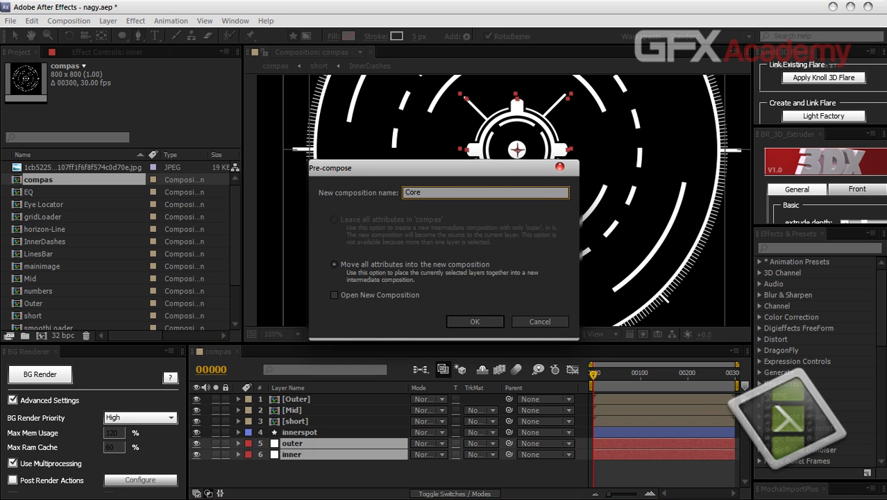
pyautogui.press('Return')
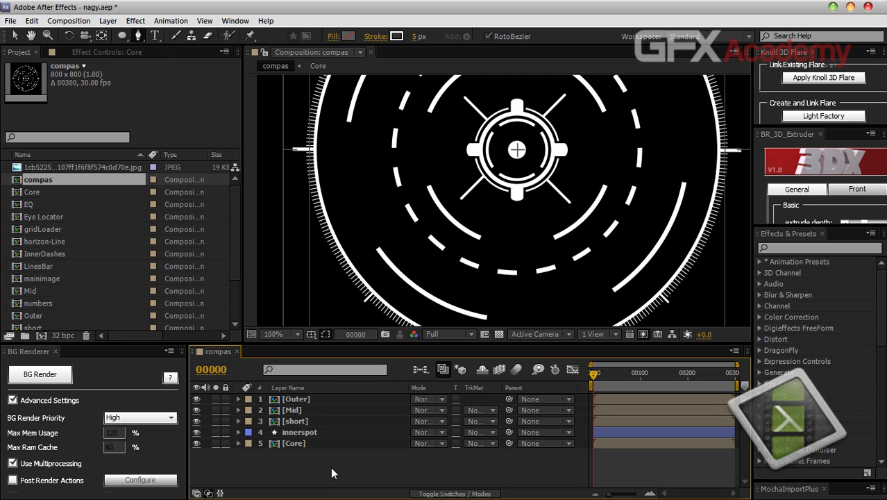
# Add the expression wiggle(5,180) to the Outer layer's rotation and preview the animation.
pyautogui.click(316, 398)
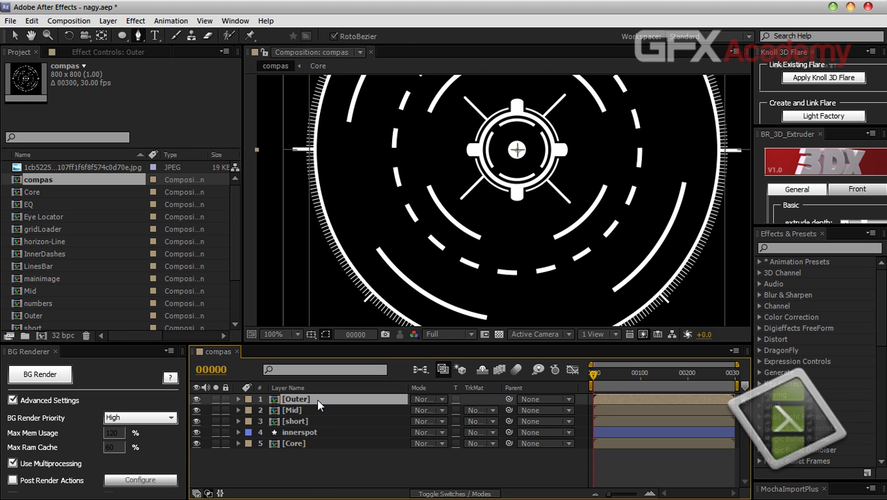
pyautogui.press('r')
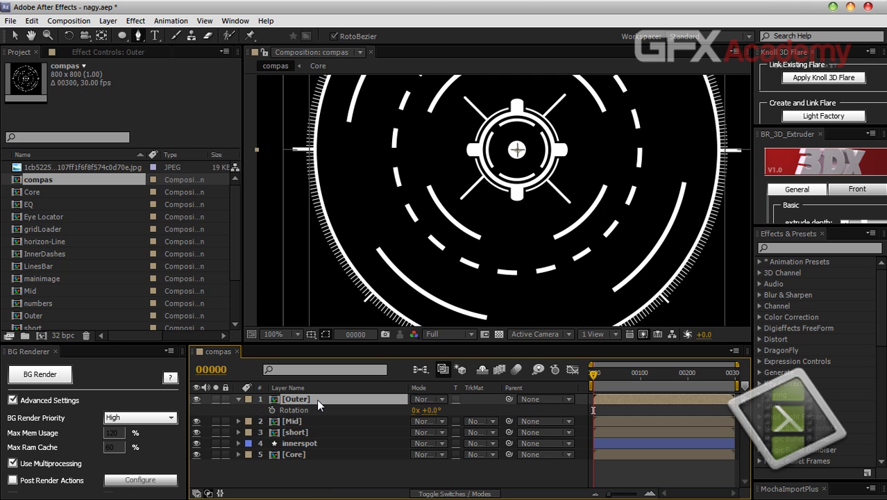
pyautogui.keyDown('alt'); pyautogui.click(272, 410); pyautogui.keyUp('alt')
pyautogui.write('wiggle(5, 180)')
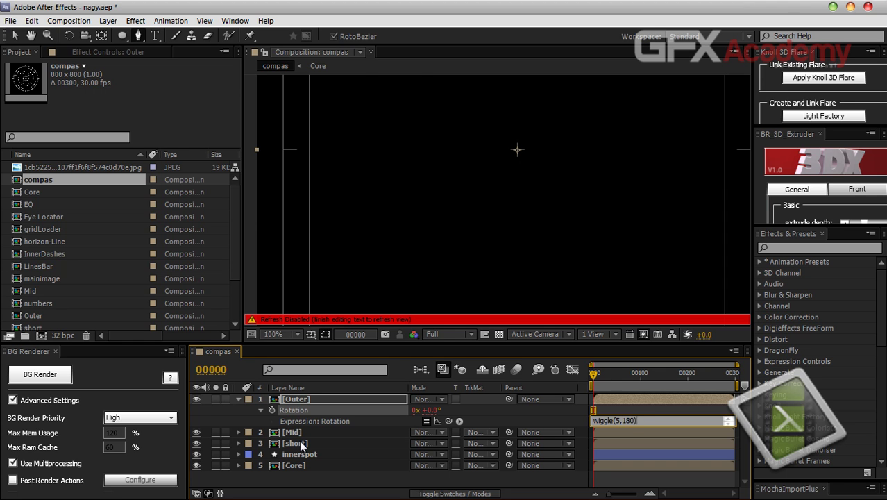
pyautogui.press('KP_Enter')
pyautogui.press('space')
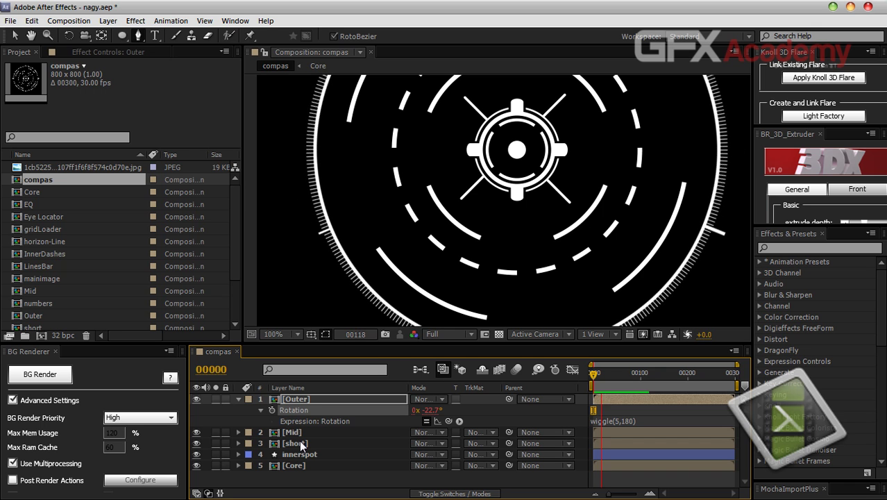
pyautogui.press('space')
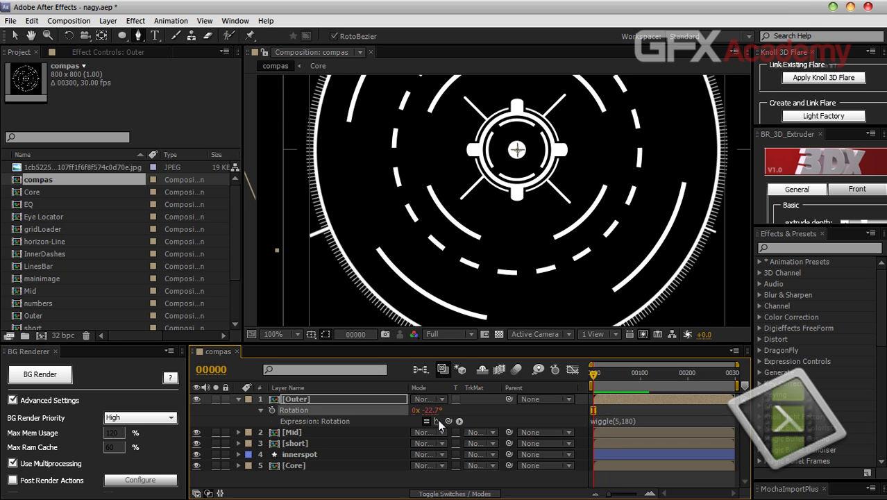
# Lower the wiggle frequency in the Outer layer's rotation expression to 2 and preview the motion.
pyautogui.click(615, 420)
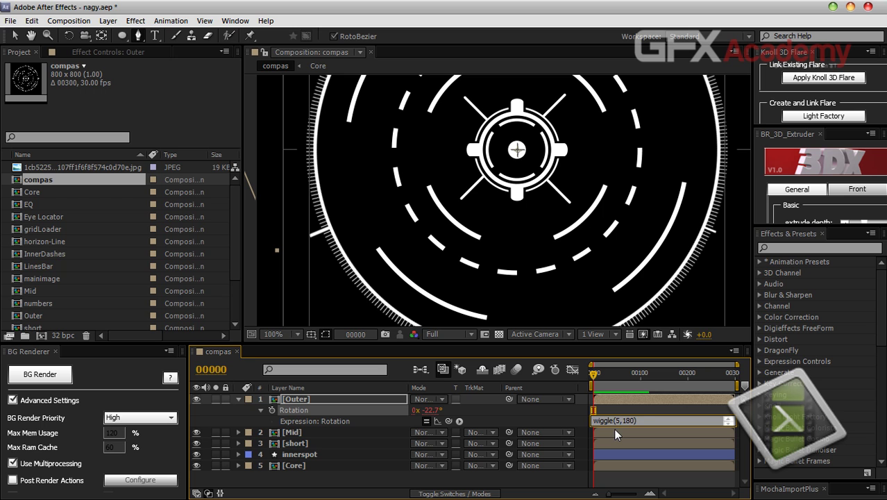
pyautogui.write('2')
pyautogui.press('KP_Enter')
pyautogui.press('space')
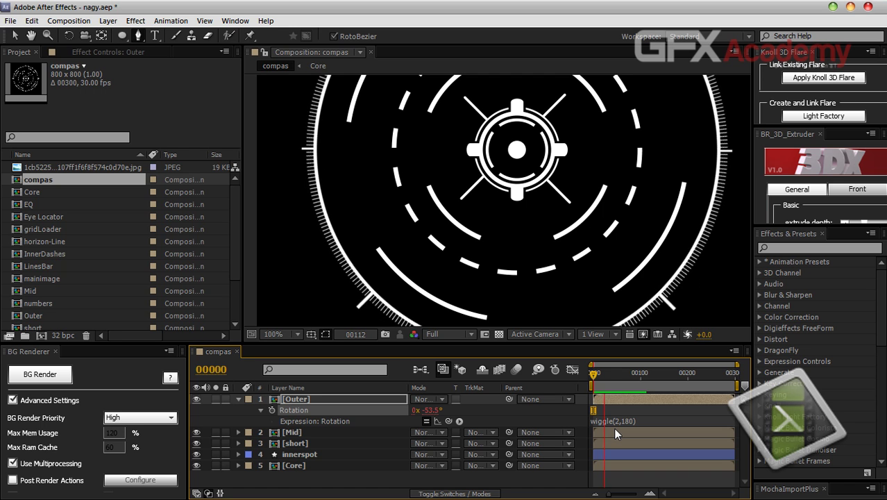
pyautogui.press('space')
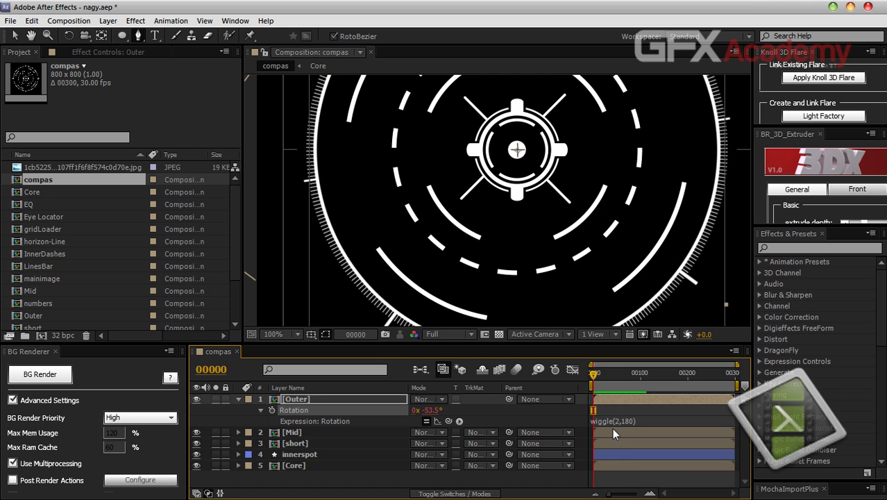
# Reduce the wiggle amount in the Outer layer's rotation expression to 60, preview it and collapse the layer.
pyautogui.click(622, 420)
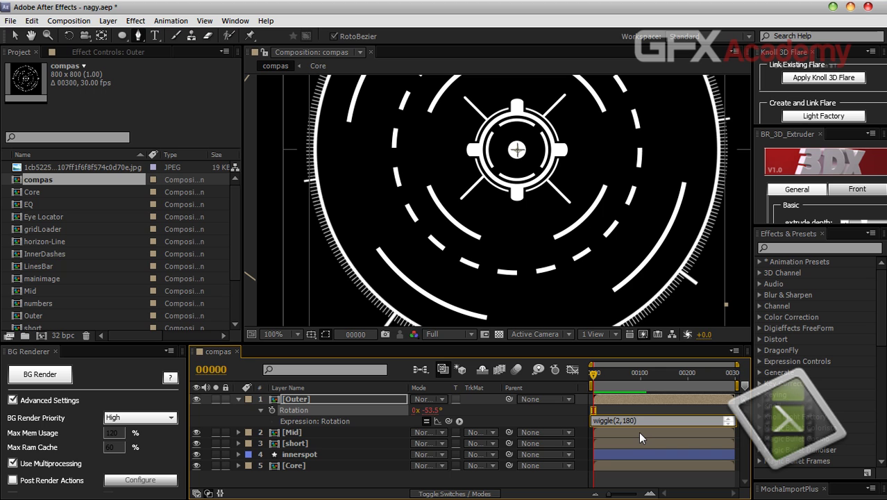
pyautogui.press('BackSpace')
pyautogui.press('BackSpace')
pyautogui.write('60')
pyautogui.press('KP_Enter')
pyautogui.press('space')
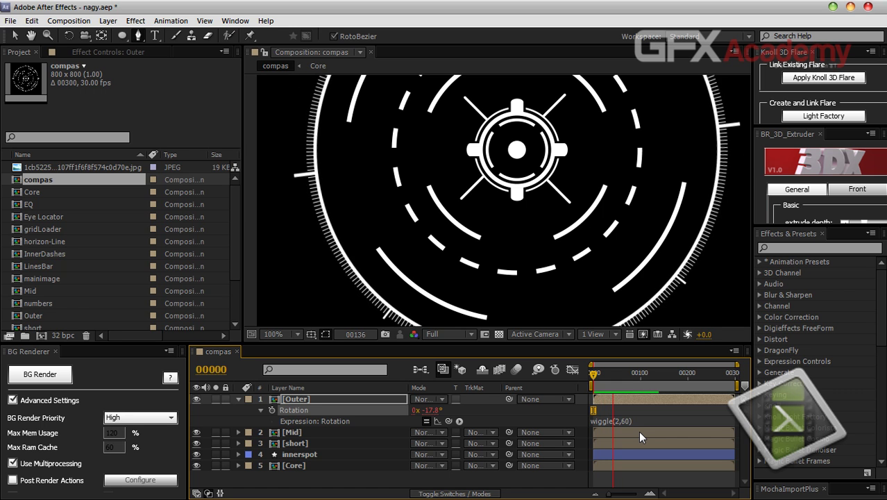
pyautogui.click(239, 399)
# Check which rings the Mid layer holds, give its rotation the expression time*30, and preview the continuous spin.
pyautogui.click(292, 410)
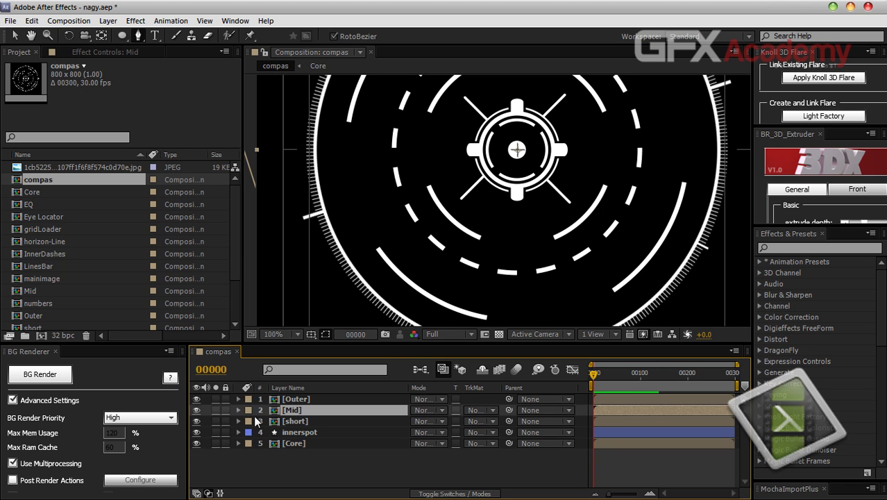
pyautogui.click(197, 410)
pyautogui.click(197, 409)
pyautogui.press('r')
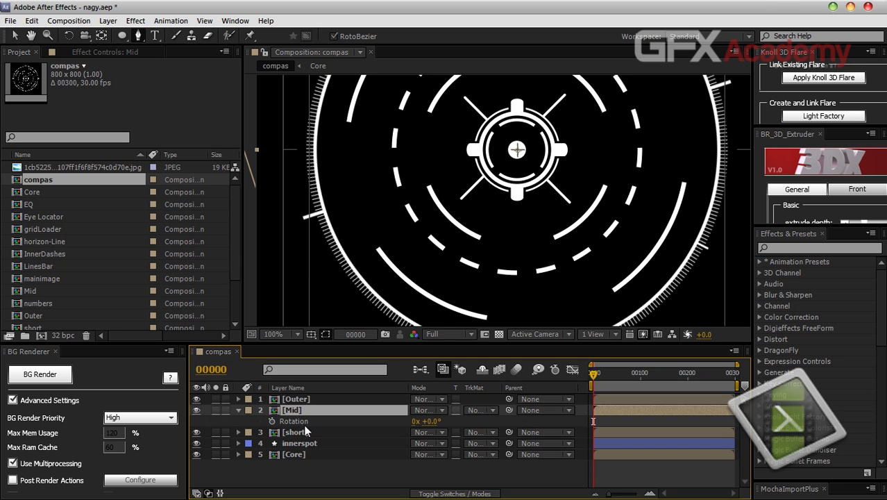
pyautogui.keyDown('alt'); pyautogui.click(272, 420); pyautogui.keyUp('alt')
pyautogui.write('time*')
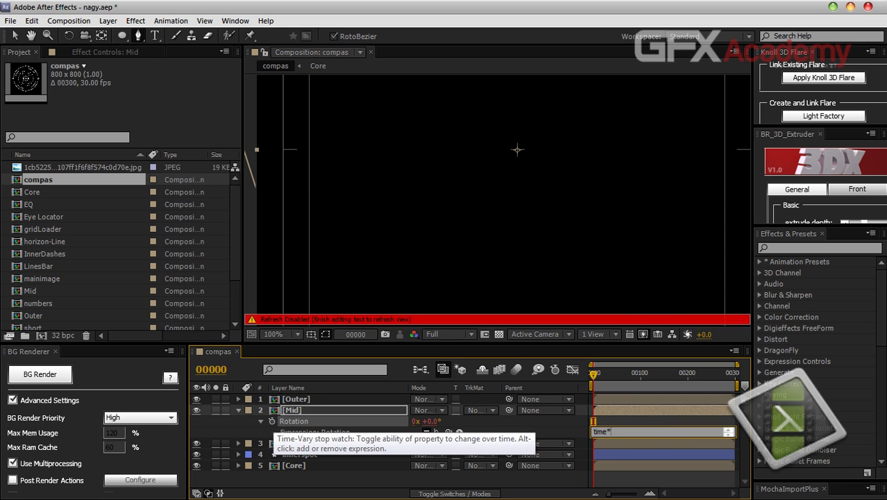
pyautogui.write('30')
pyautogui.press('KP_Enter')
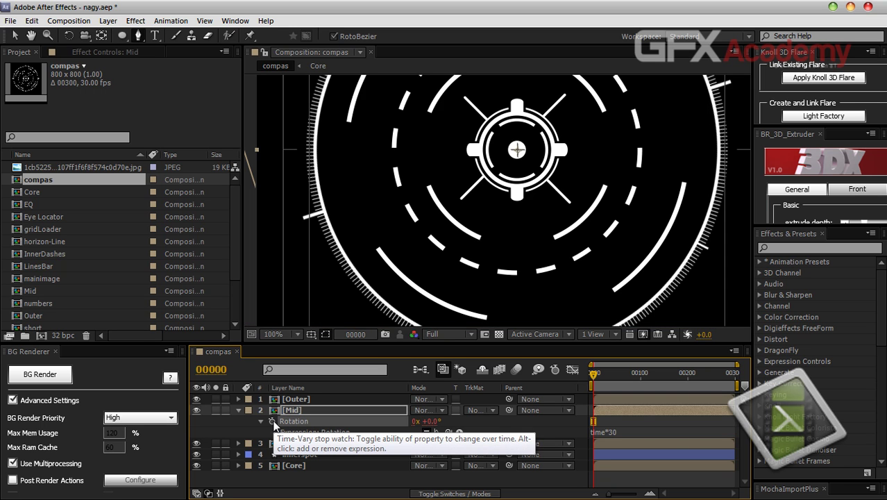
pyautogui.press('space')
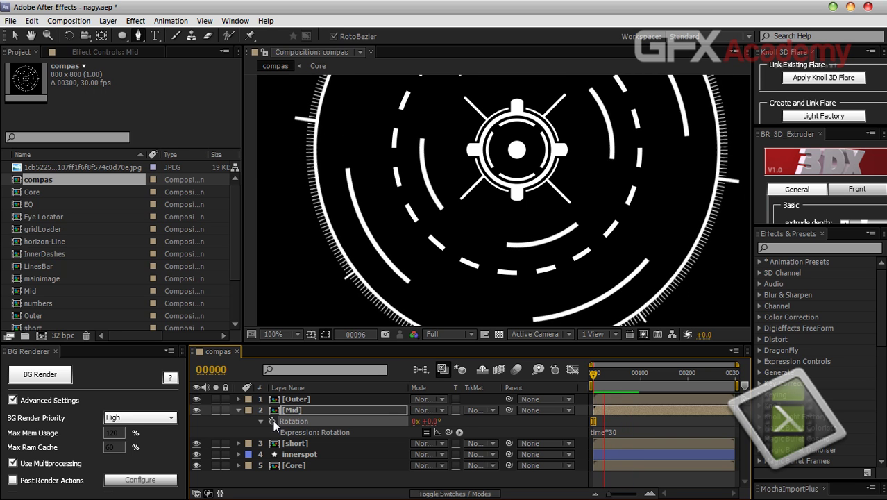
pyautogui.press('space')
pyautogui.click(239, 409)
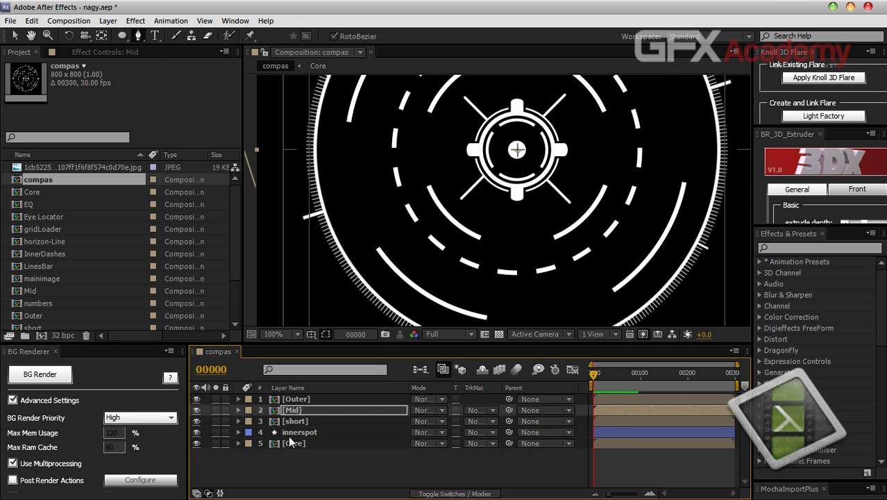
# Check which dashes the short layer holds and give its rotation the expression wiggle(3,-100).
pyautogui.click(290, 420)
pyautogui.click(197, 420)
pyautogui.click(197, 420)
pyautogui.click(197, 420)
pyautogui.click(198, 420)
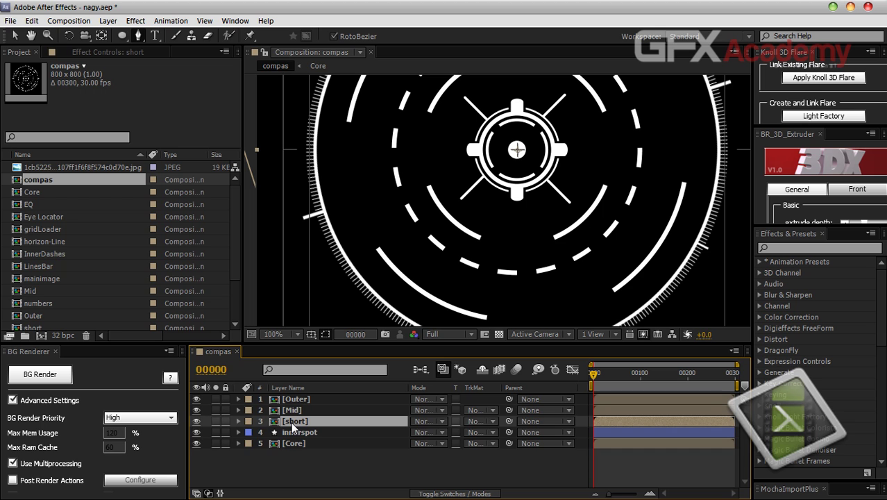
pyautogui.press('r')
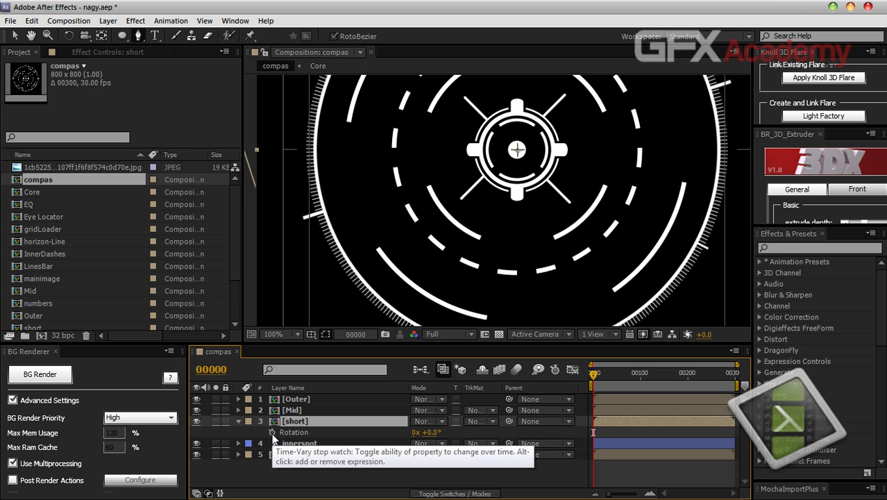
pyautogui.keyDown('alt'); pyautogui.click(272, 433); pyautogui.keyUp('alt')
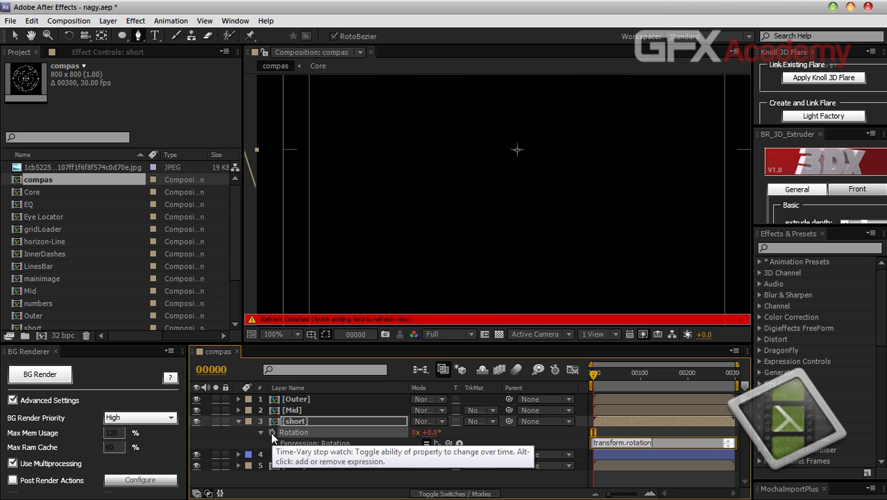
pyautogui.write('wiggle')
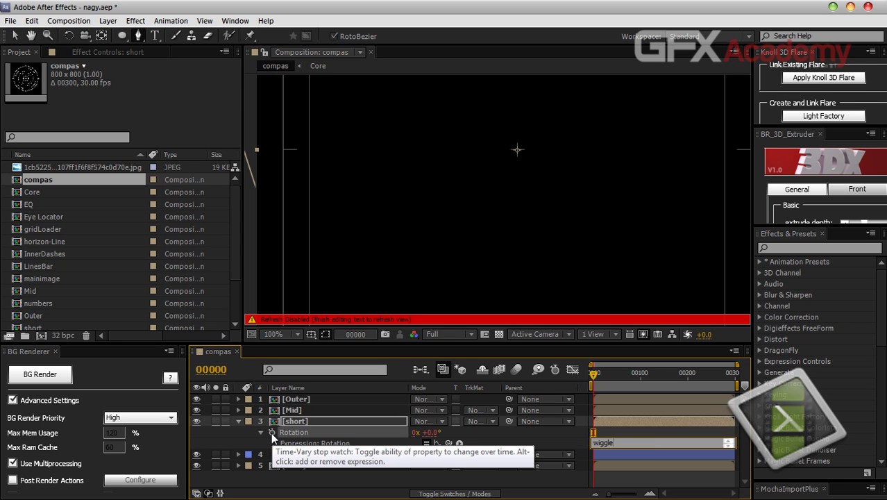
pyautogui.write('(3,-100)')
pyautogui.press('KP_Enter')
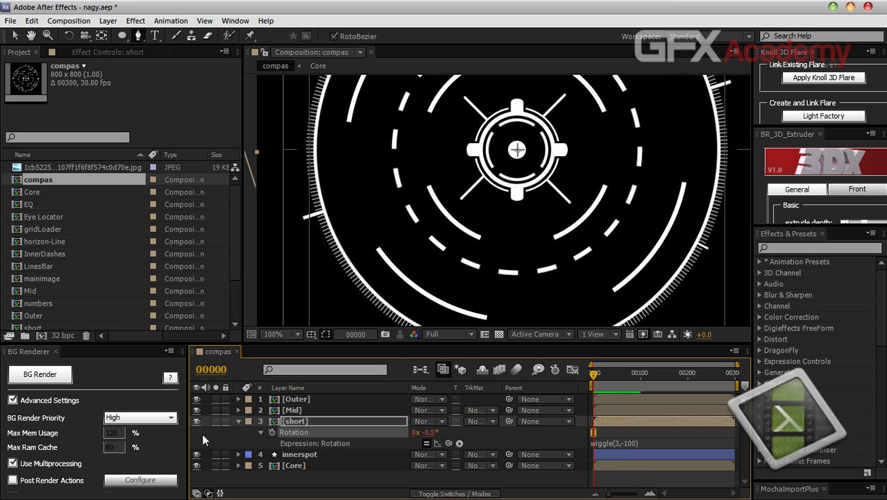
pyautogui.click(239, 421)
# Add the expression wiggle(2,120) to the Core layer's rotation and preview the whole compass animation.
pyautogui.click(311, 442)
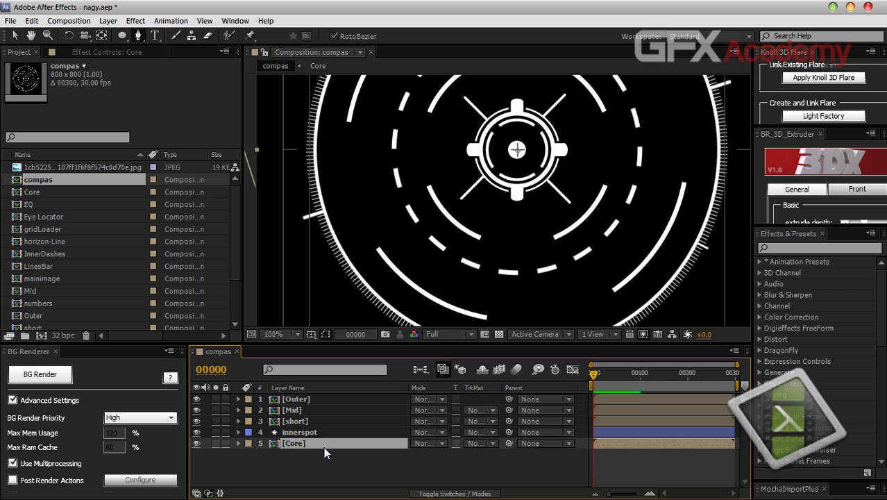
pyautogui.press('r')
pyautogui.keyDown('alt'); pyautogui.click(272, 455); pyautogui.keyUp('alt')
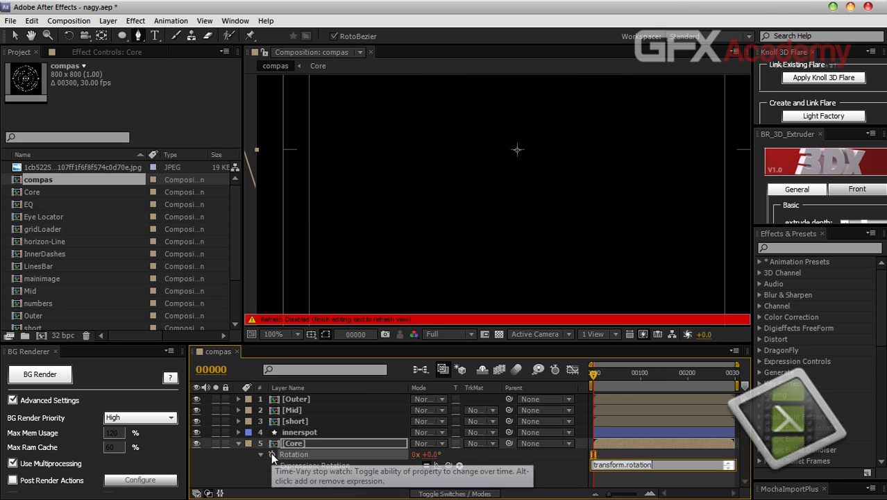
pyautogui.write('wiggle(')
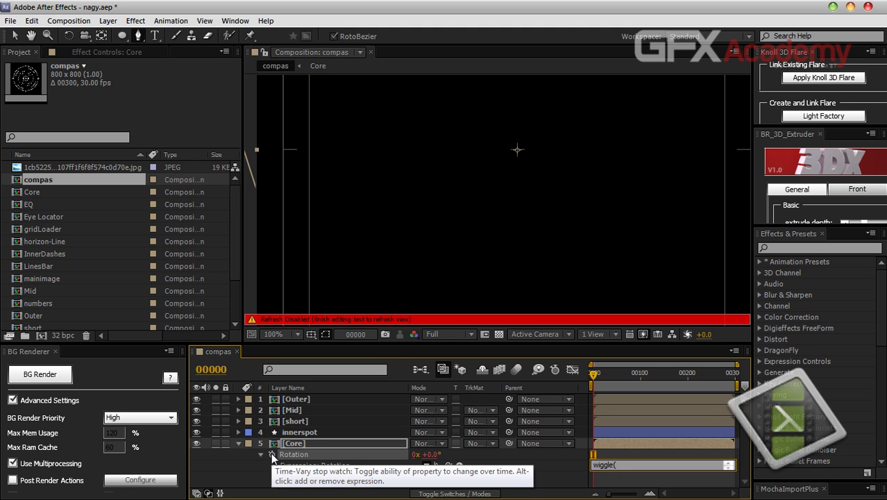
pyautogui.write('2,120)')
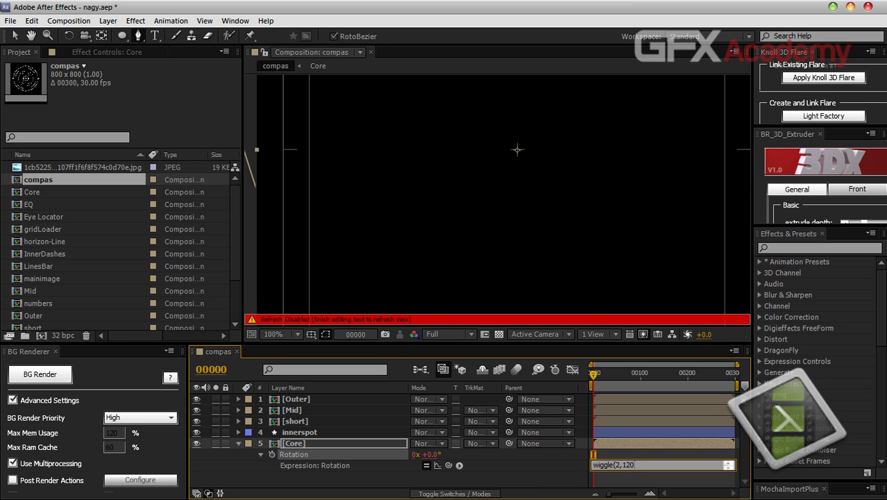
pyautogui.press('KP_Enter')
pyautogui.press('space')
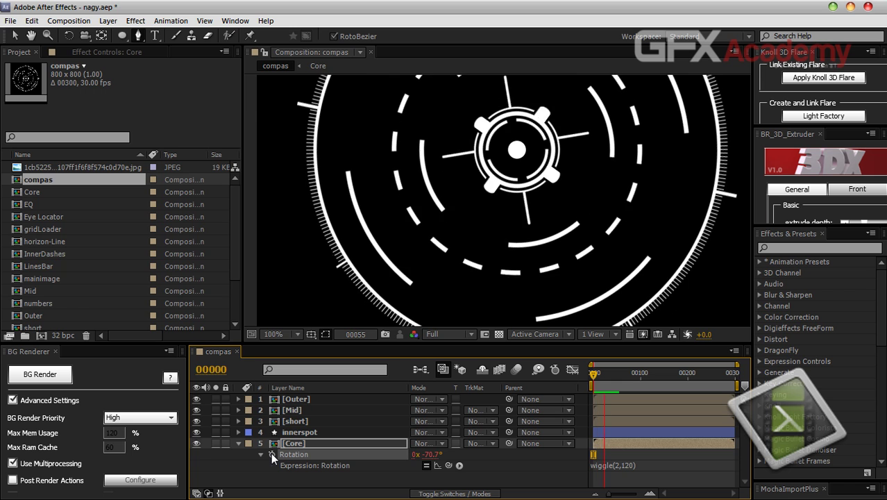
pyautogui.press('space')
pyautogui.click(316, 446)
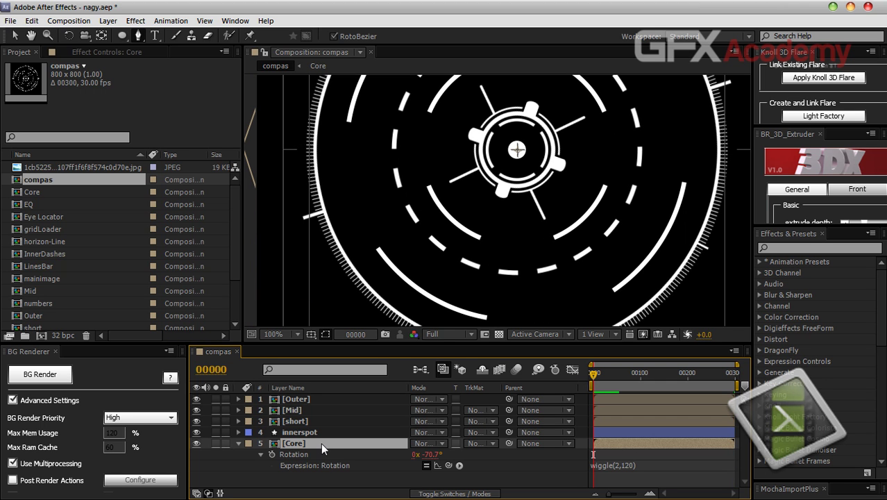
# Keyframe the Core layer's opacity at 100% on frame 0, 0% on frame 3 and 100% on frame 8.
pyautogui.press('t')
pyautogui.click(272, 454)
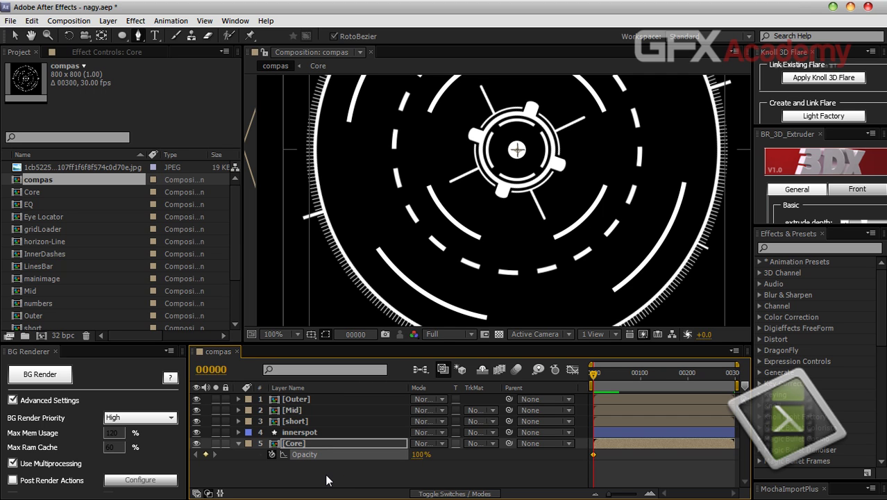
pyautogui.press('pagedown')
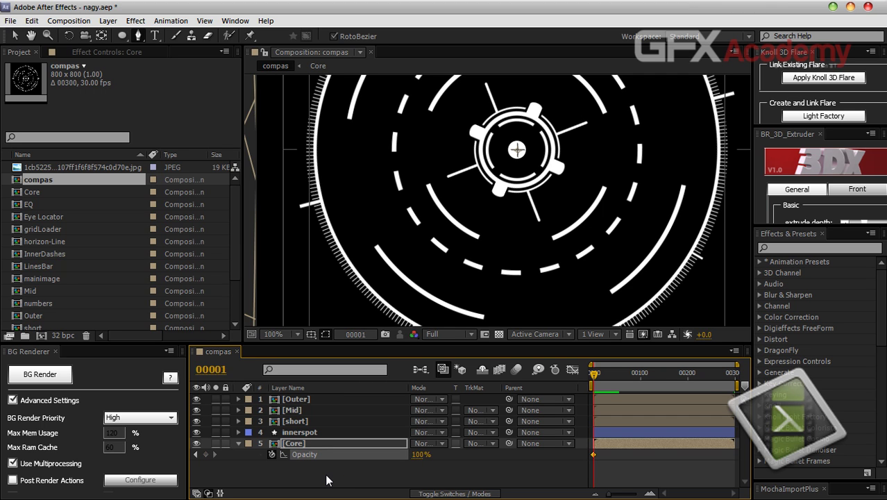
pyautogui.press('pagedown')
pyautogui.press('pagedown')
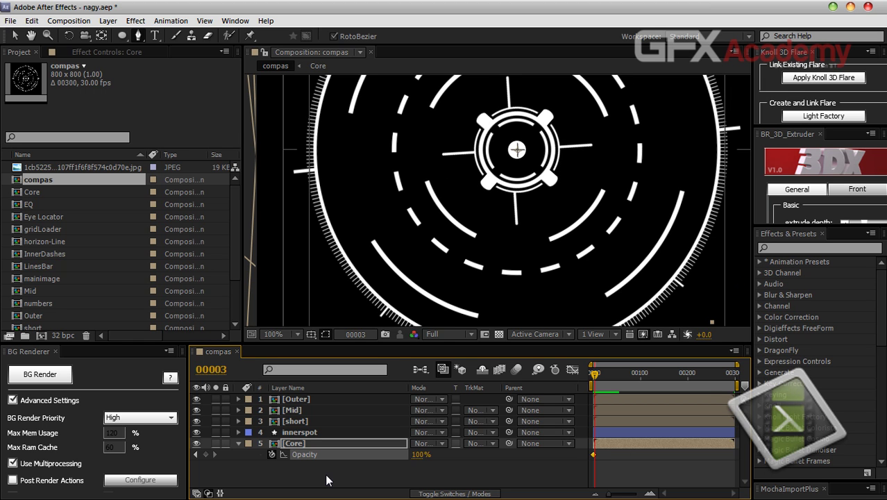
pyautogui.click(421, 454)
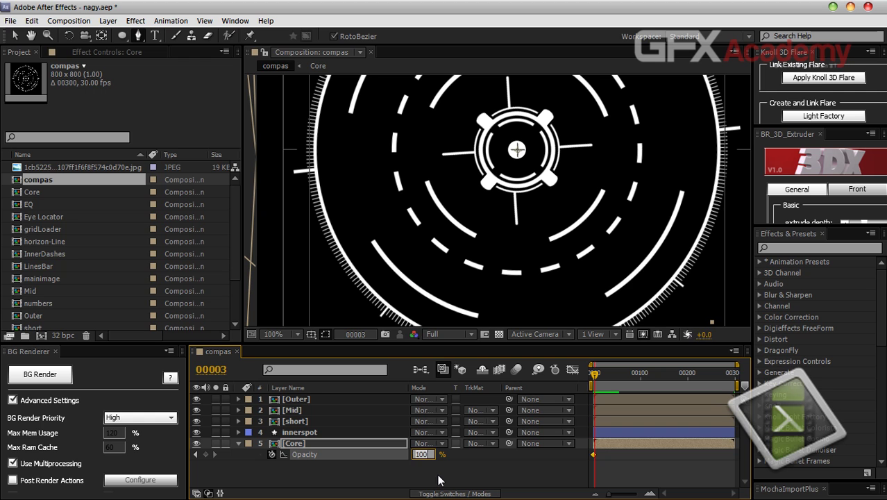
pyautogui.write('0')
pyautogui.press('Return')
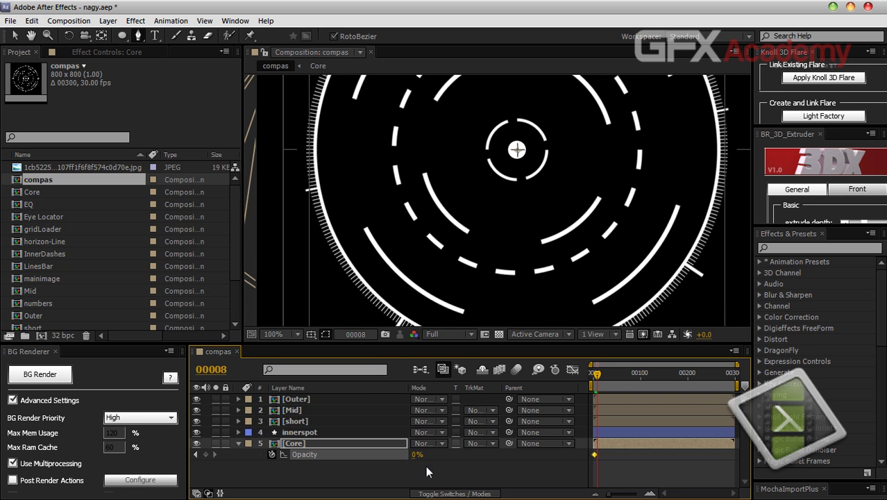
pyautogui.click(415, 455)
pyautogui.write('100')
pyautogui.press('Return')
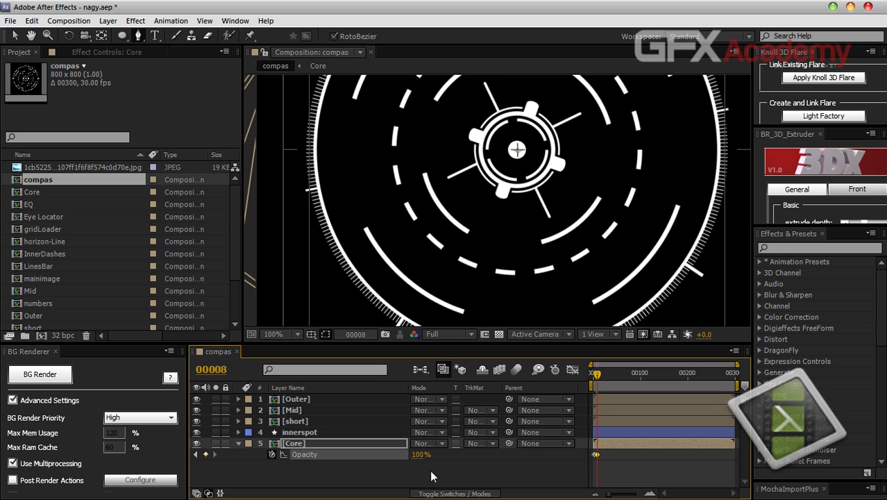
# Convert all of the Core layer's opacity keyframes to hold keyframes and return to the start of the composition.
pyautogui.moveTo(618, 451); pyautogui.dragTo(591, 462)
pyautogui.rightClick(596, 453)
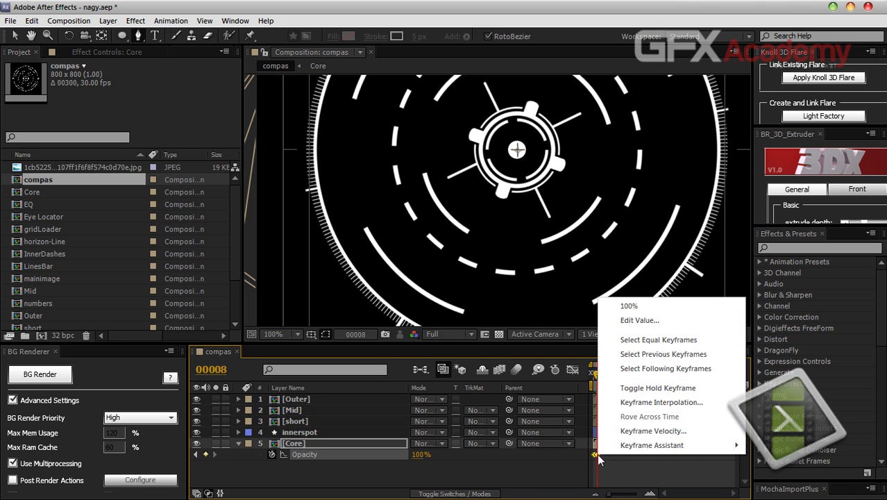
pyautogui.click(637, 388)
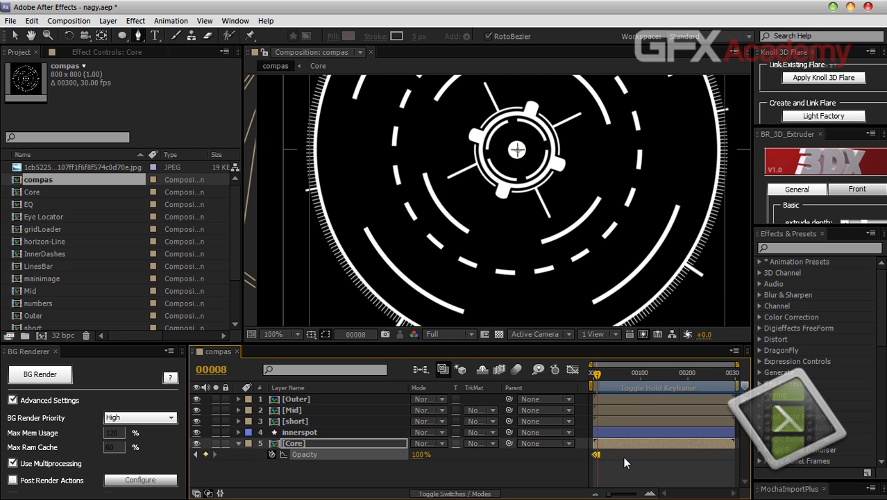
pyautogui.click(590, 375)
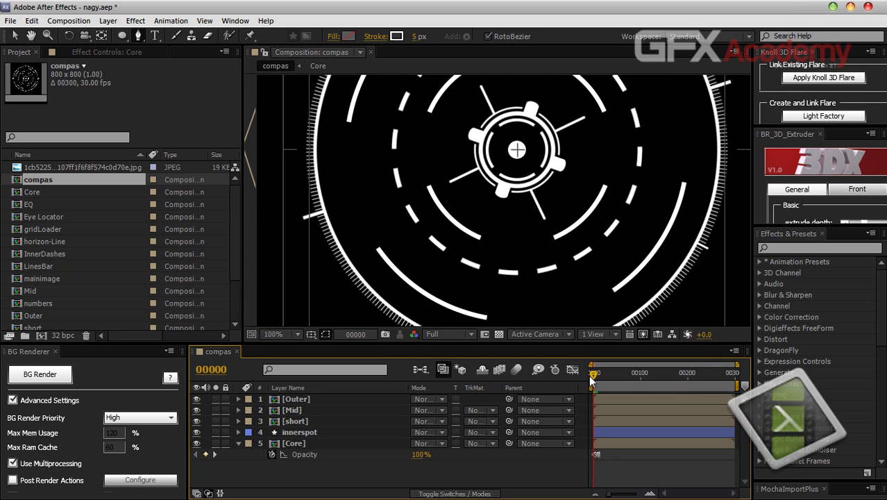
pyautogui.moveTo(593, 375); pyautogui.dragTo(578, 377)
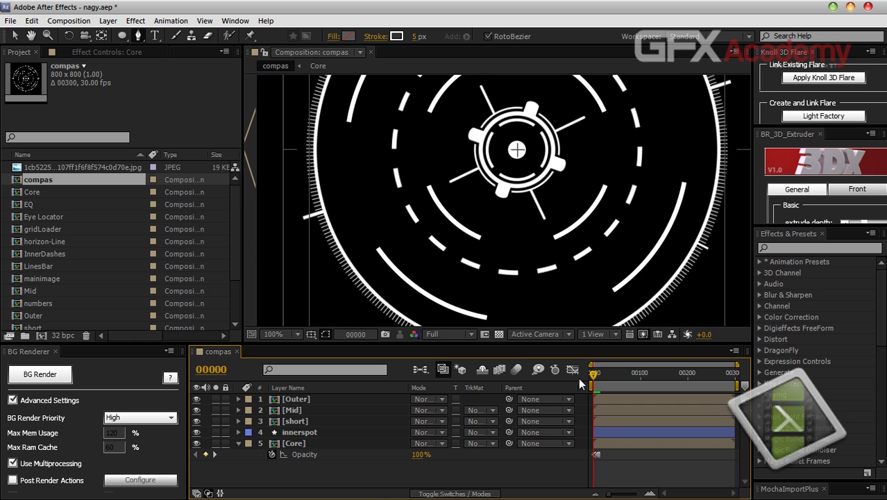
# Add the expression loopOut(type="cycle") to the Core layer's opacity.
pyautogui.keyDown('alt'); pyautogui.click(273, 454); pyautogui.keyUp('alt')
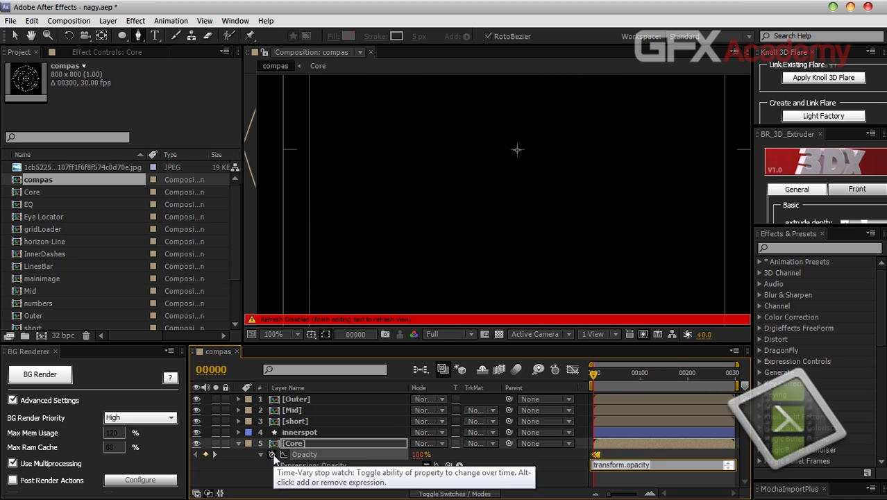
pyautogui.write('loopO')
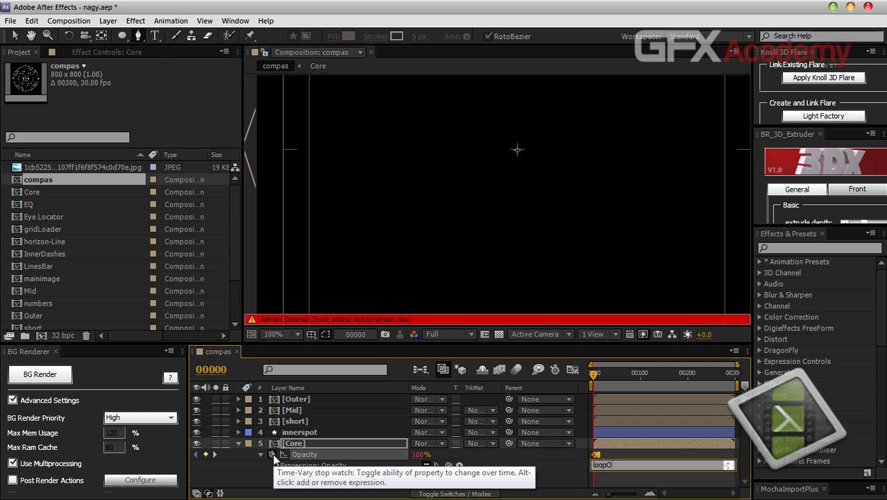
pyautogui.write('ut(type="cycle")')
pyautogui.press('KP_Enter')
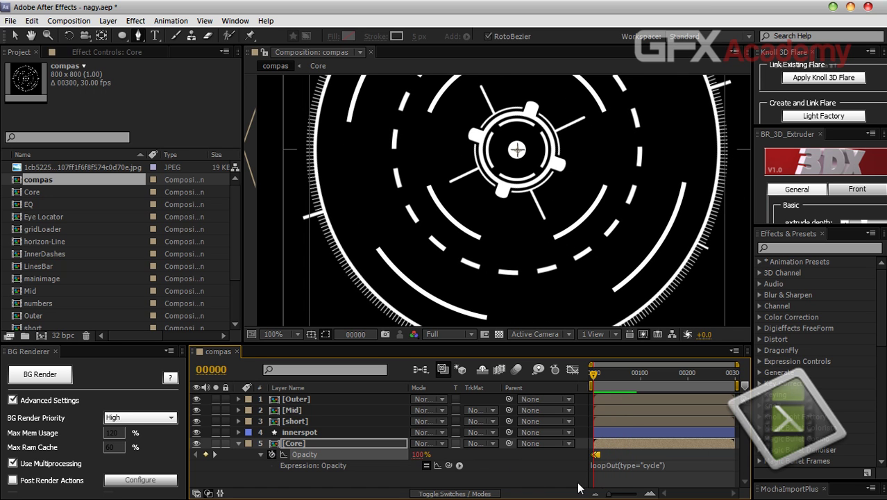
# Move the Core layer's last opacity keyframe earlier to about frame 5, preview the flicker and collapse the layer.
pyautogui.moveTo(609, 495); pyautogui.dragTo(639, 495)
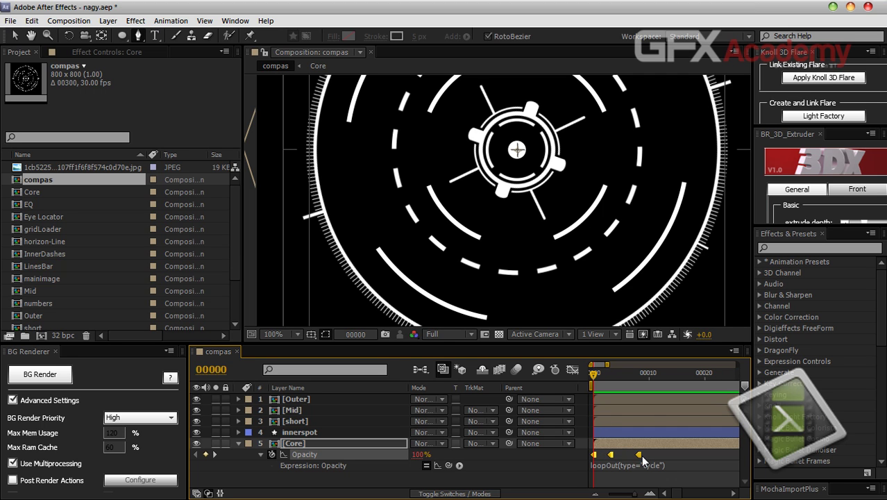
pyautogui.moveTo(639, 454); pyautogui.dragTo(624, 453)
pyautogui.click(495, 473)
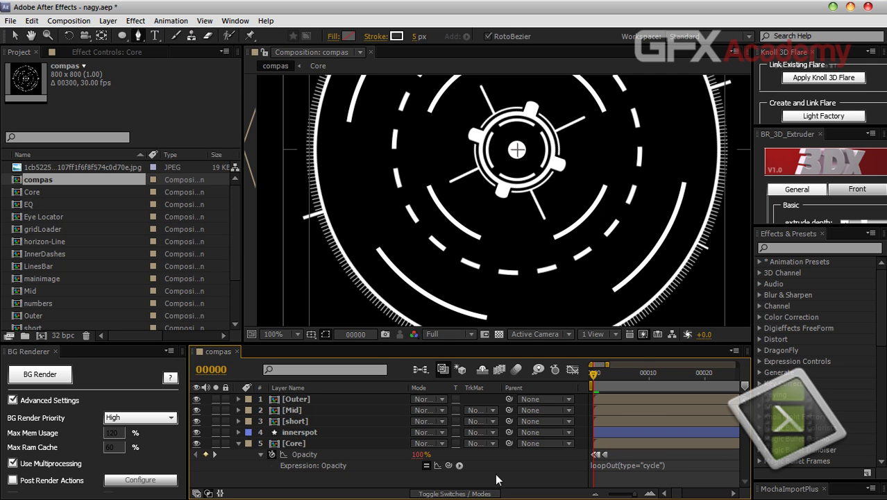
pyautogui.click(427, 465)
pyautogui.press('-')
pyautogui.press('-')
pyautogui.press('-')
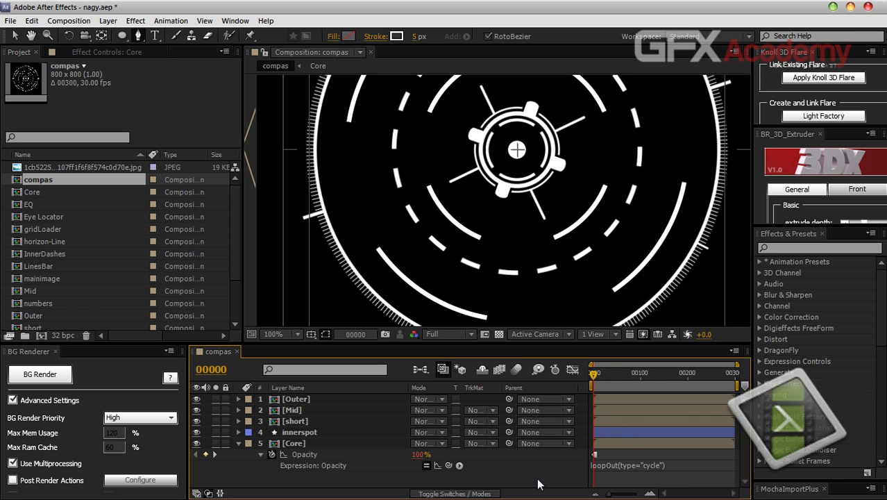
pyautogui.press('space')
pyautogui.click(238, 443)
# Add the expression wiggle(50,80) to the innerspot layer's opacity, preview the animation and collapse the layer.
pyautogui.click(292, 431)
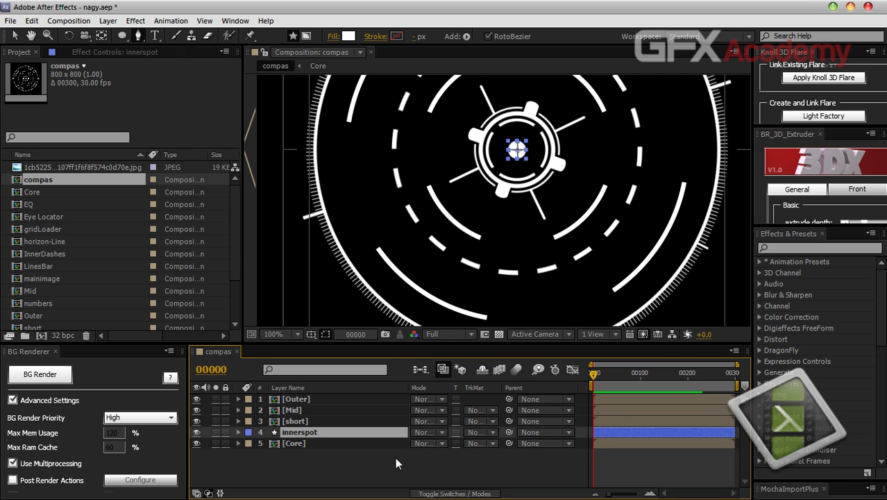
pyautogui.press('t')
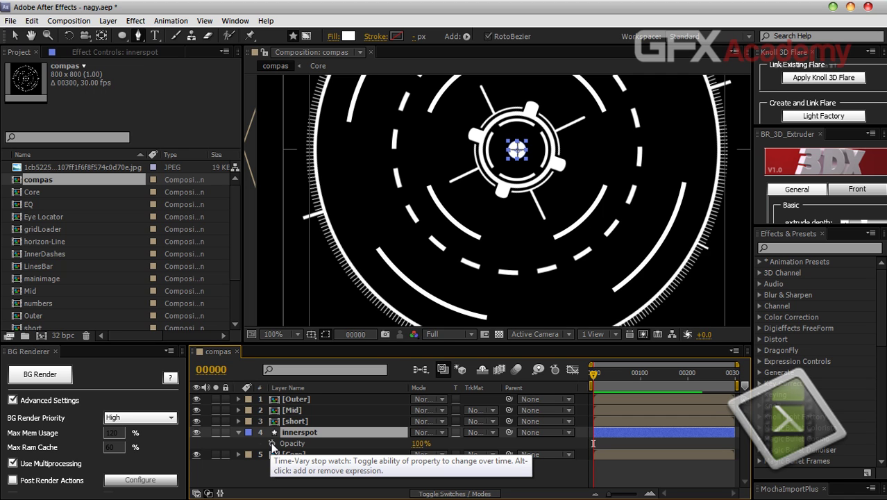
pyautogui.keyDown('alt'); pyautogui.click(272, 444); pyautogui.keyUp('alt')
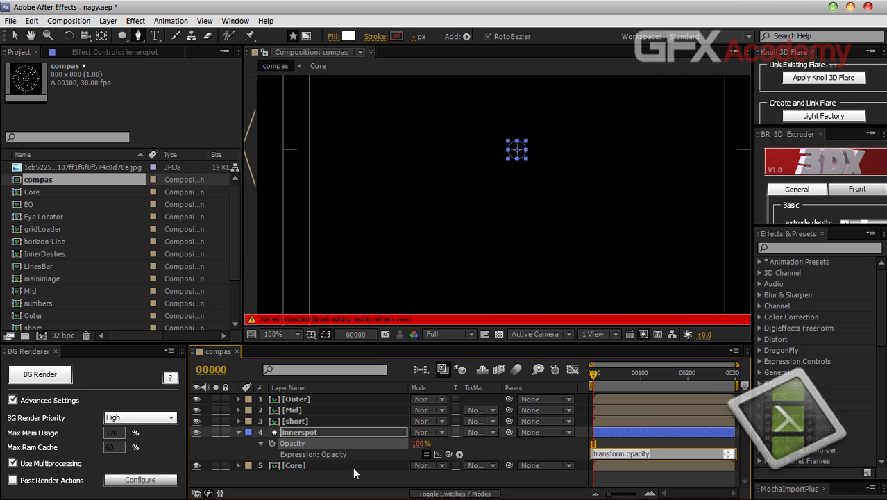
pyautogui.write('wiggle')
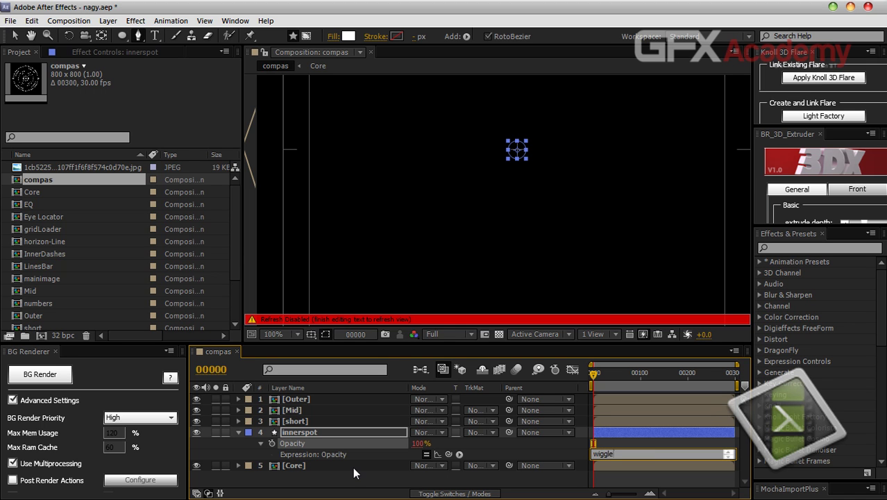
pyautogui.write('(50,80')
pyautogui.press('KP_Enter')
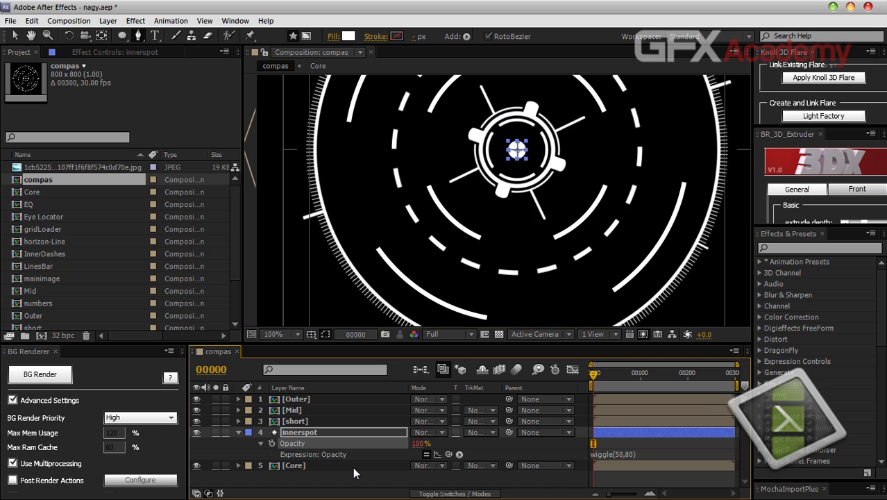
pyautogui.press('KP_0')
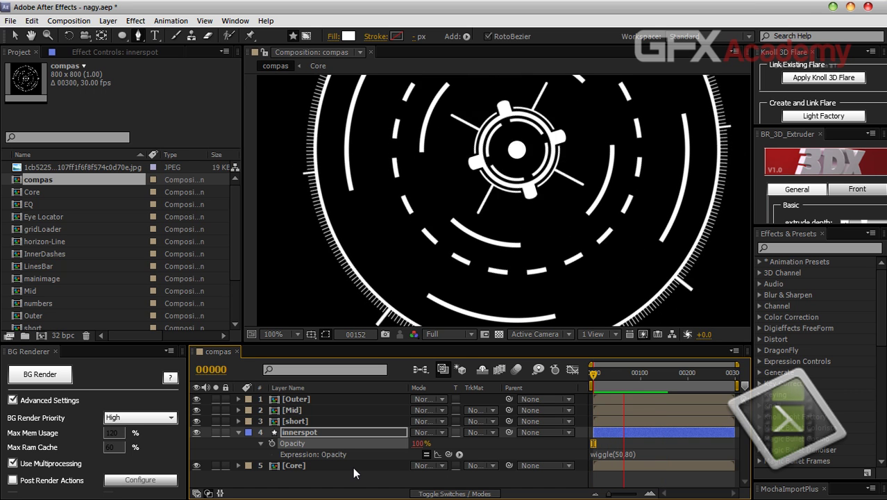
pyautogui.press('space')
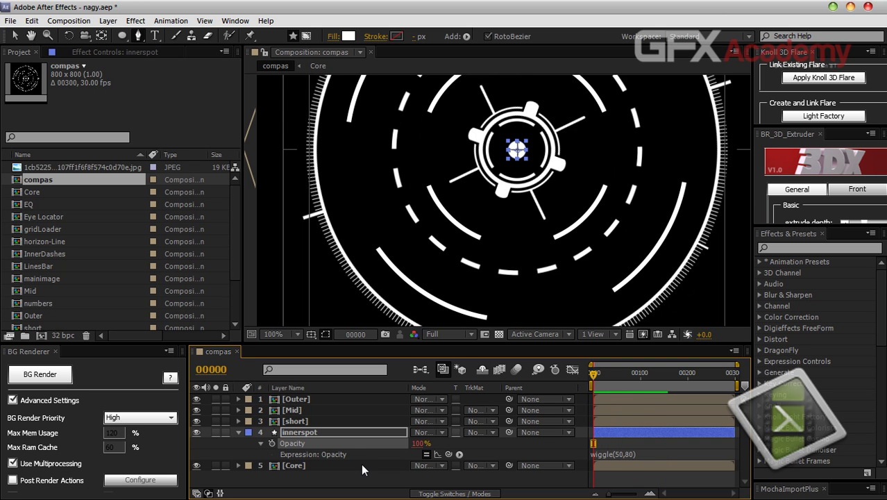
pyautogui.click(377, 480)
pyautogui.click(238, 431)
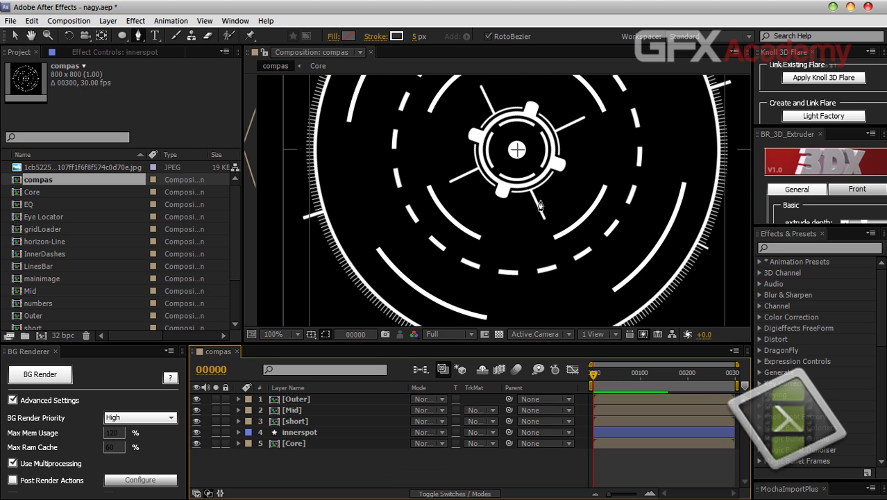
# Save the project and add an adjustment layer above the compass layers.
pyautogui.press(',')
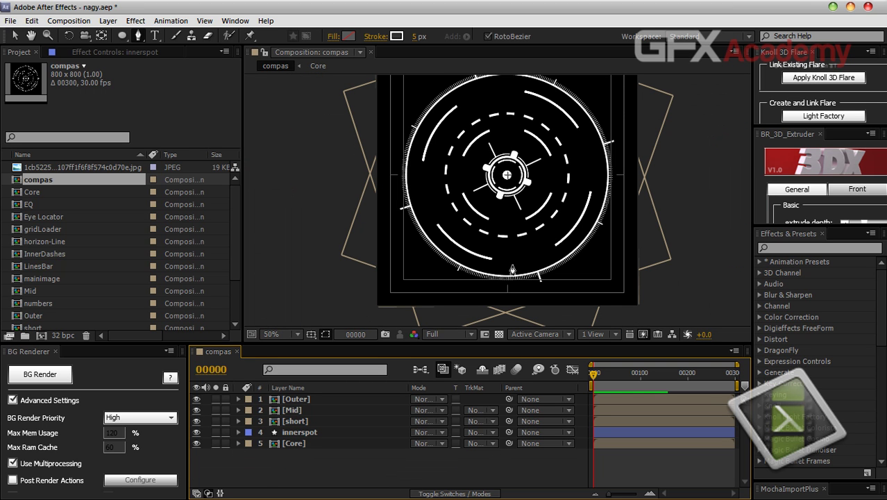
pyautogui.hotkey('ctrl', 's')
pyautogui.click(109, 21)
pyautogui.moveTo(264, 35)
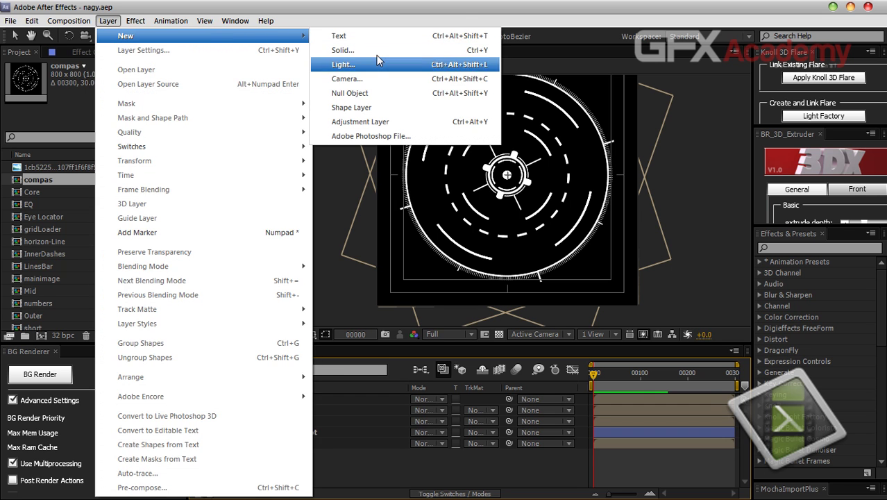
pyautogui.click(380, 124)
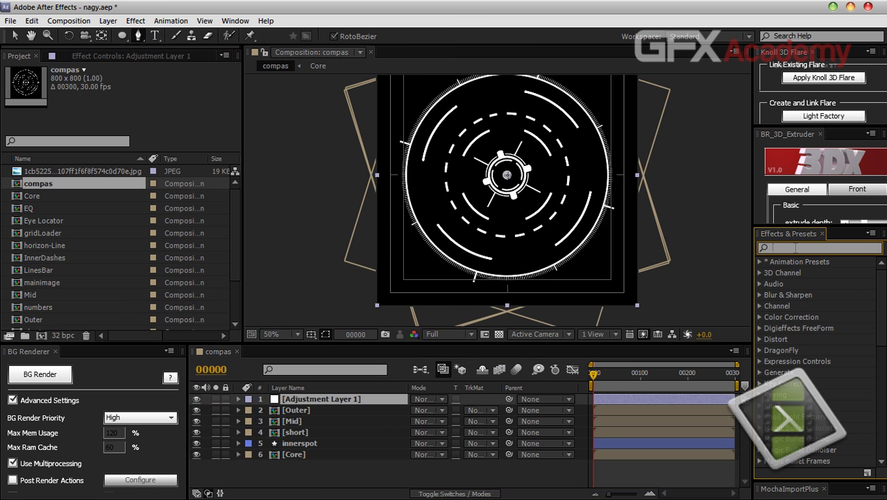
# Apply the Fill effect to the adjustment layer and set its color to blue 0084FF.
pyautogui.write('fill')
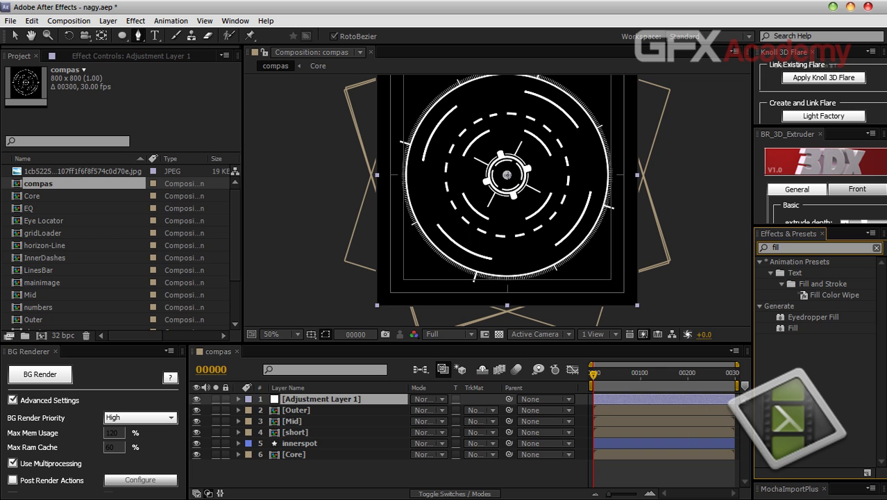
pyautogui.moveTo(794, 327); pyautogui.dragTo(301, 396)
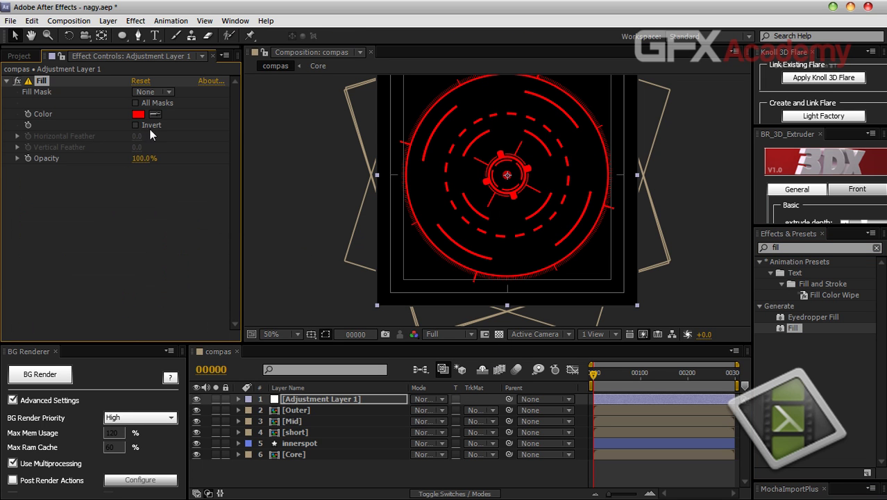
pyautogui.click(140, 114)
pyautogui.click(235, 271)
pyautogui.moveTo(236, 272)
pyautogui.mouseDown()
pyautogui.moveTo(237, 279)
pyautogui.moveTo(240, 272)
pyautogui.mouseUp()
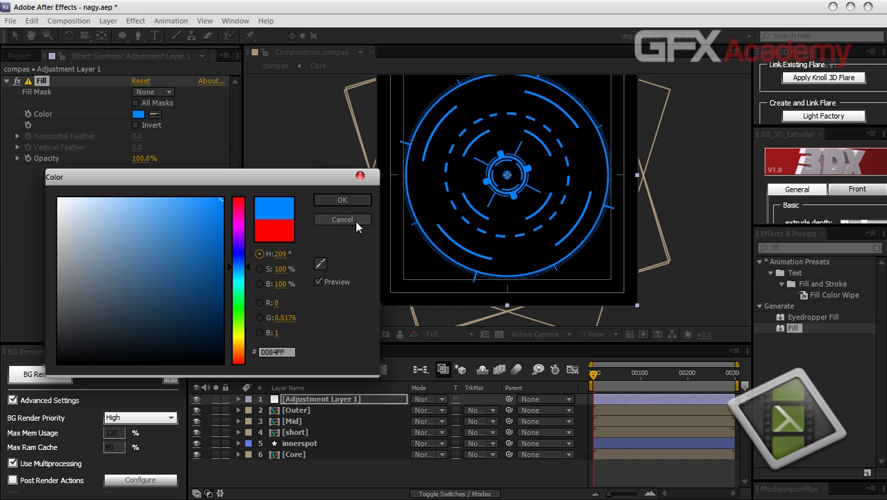
pyautogui.click(342, 200)
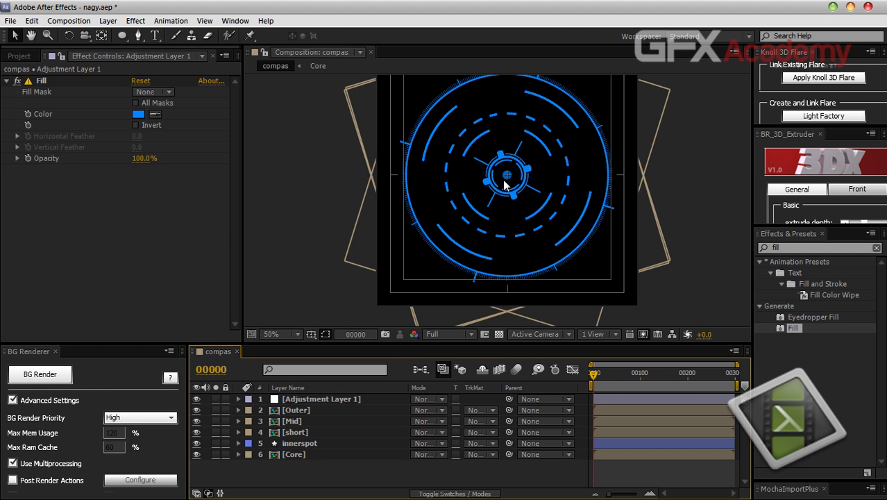
# Find the Glow effect and apply it to the adjustment layer.
pyautogui.moveTo(514, 152); pyautogui.dragTo(488, 173)
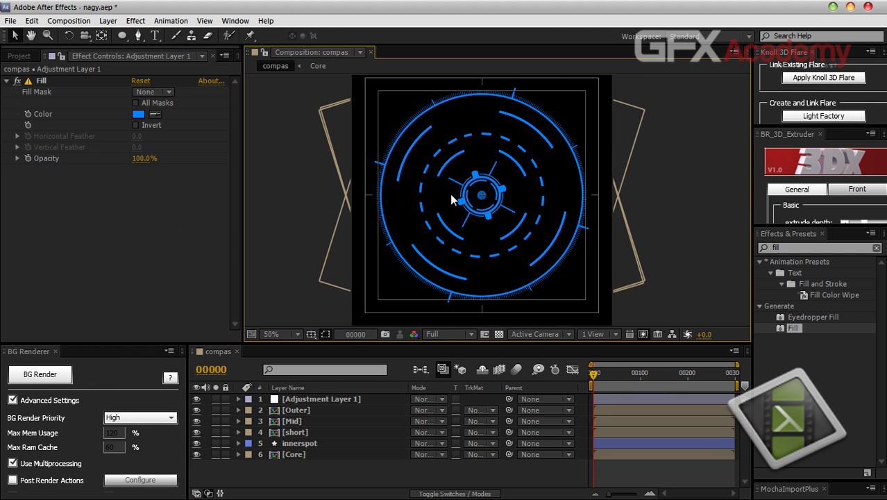
pyautogui.click(303, 398)
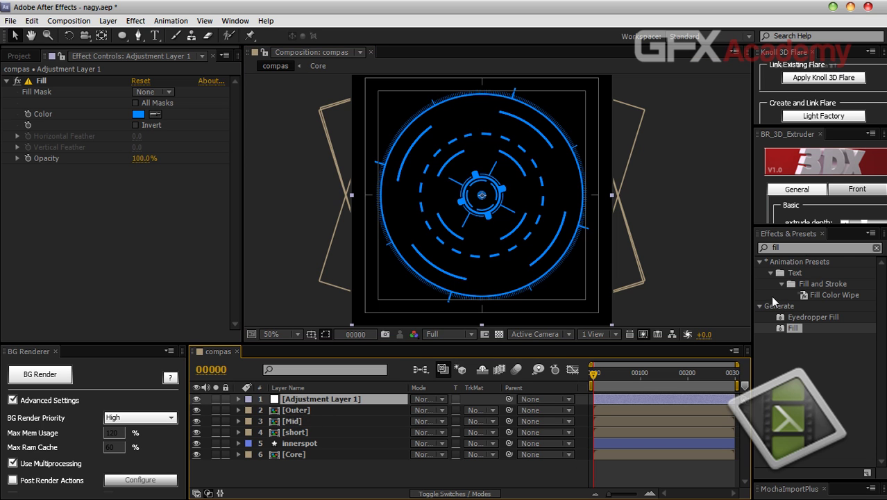
pyautogui.doubleClick(798, 247)
pyautogui.write('glow')
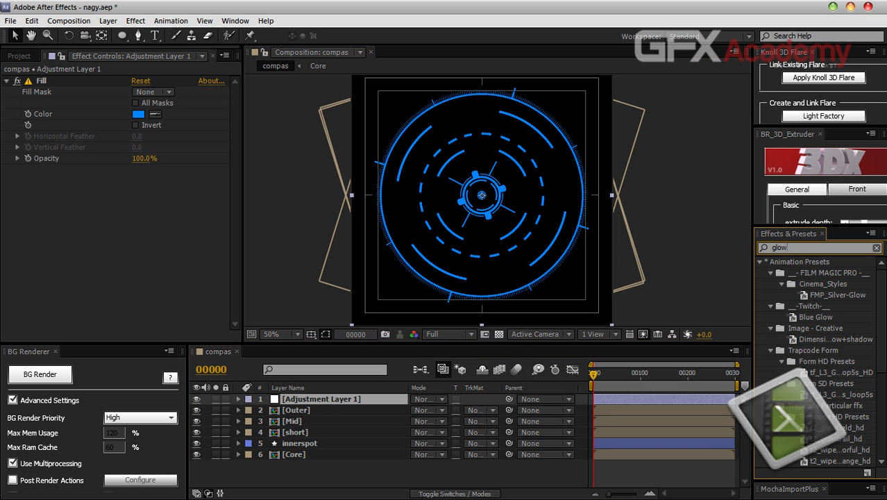
pyautogui.moveTo(878, 313); pyautogui.dragTo(881, 374)
pyautogui.moveTo(818, 439); pyautogui.dragTo(346, 400)
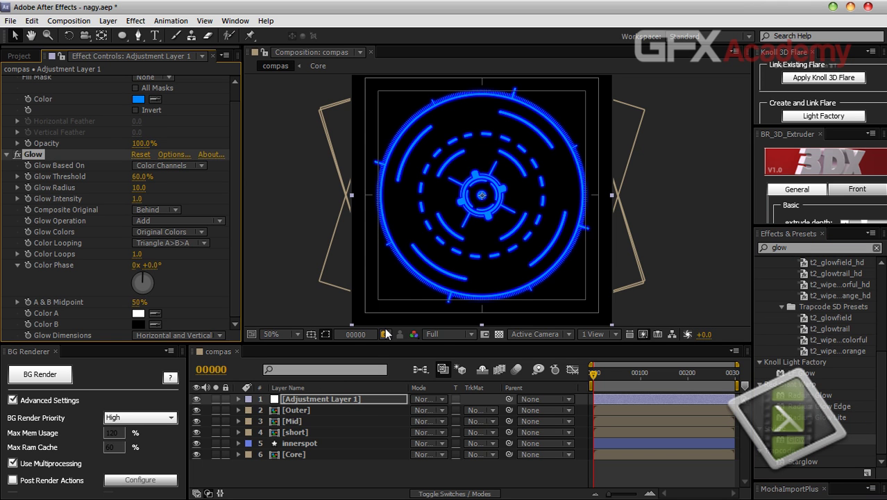
# Set the Glow effect's threshold to 43.1% and its radius to 9.0 on the adjustment layer.
pyautogui.press('.')
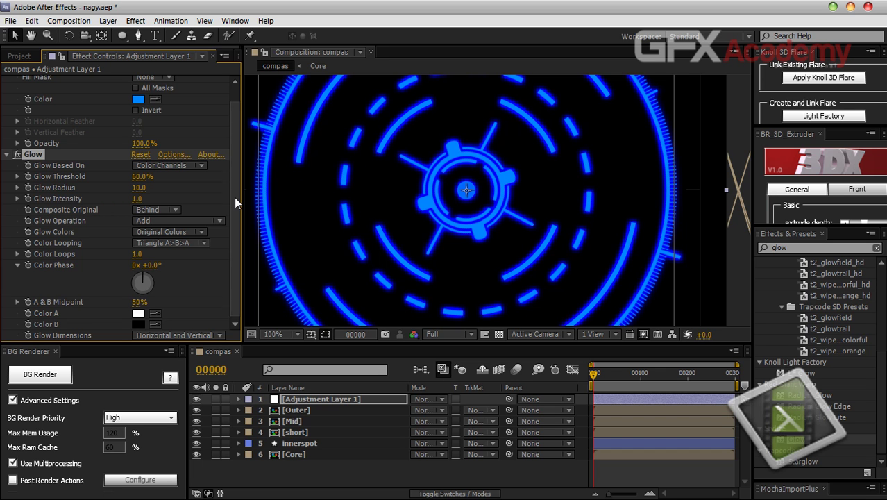
pyautogui.moveTo(141, 182); pyautogui.dragTo(31, 188)
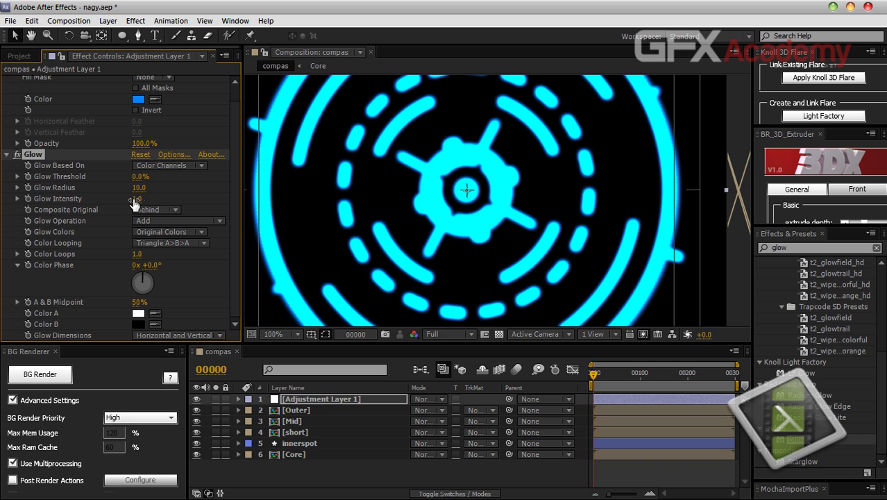
pyautogui.moveTo(138, 187); pyautogui.dragTo(202, 176)
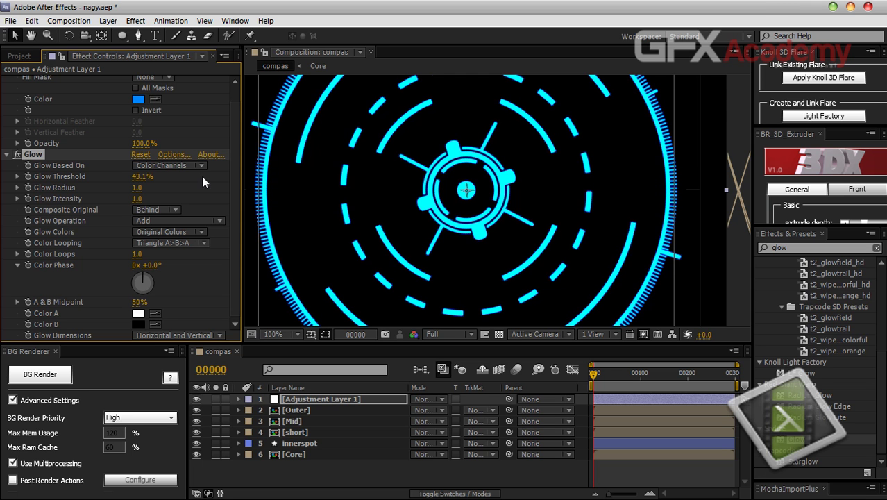
pyautogui.moveTo(140, 192); pyautogui.dragTo(136, 188)
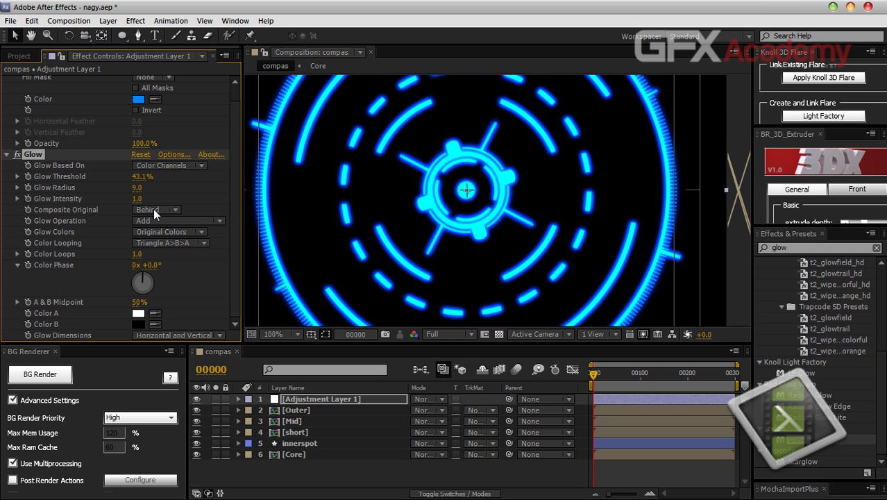
pyautogui.scroll(-2, 600, 213)
pyautogui.scroll(2, 601, 216)
# Switch the project's color depth to 8 bpc and set the Glow threshold to 0%.
pyautogui.click(20, 56)
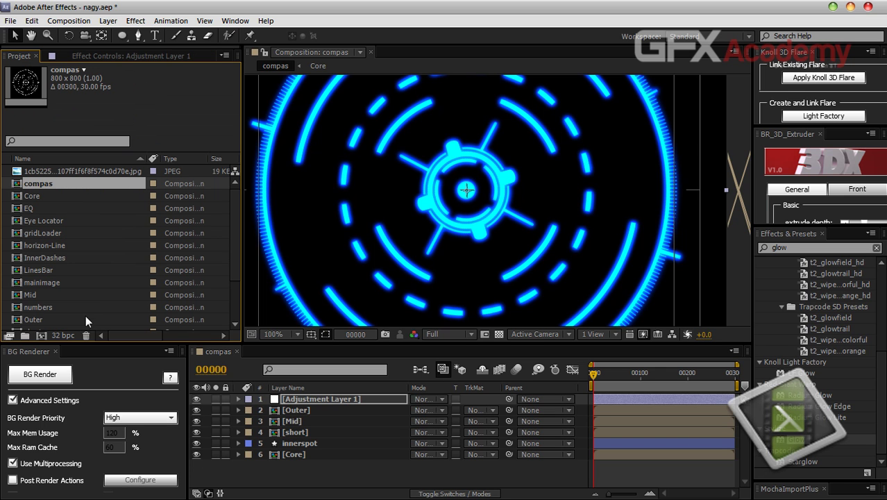
pyautogui.keyDown('alt'); pyautogui.click(62, 335); pyautogui.keyUp('alt')
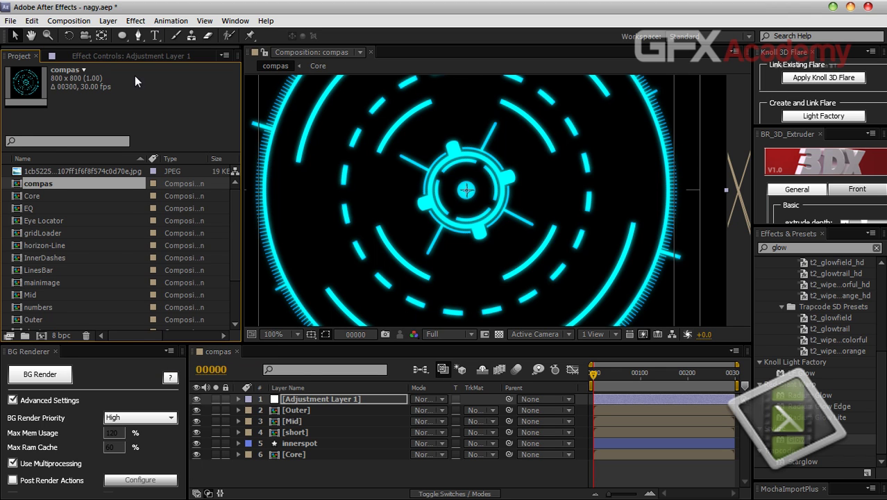
pyautogui.click(131, 56)
pyautogui.moveTo(140, 176); pyautogui.dragTo(23, 187)
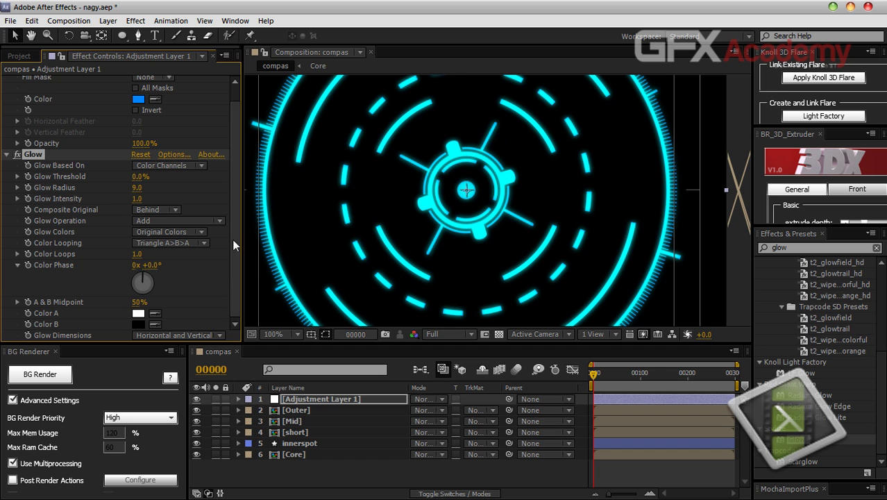
# Set Glow Colors to A & B Colors and make Color A a medium blue with a hue of 209°.
pyautogui.click(172, 230)
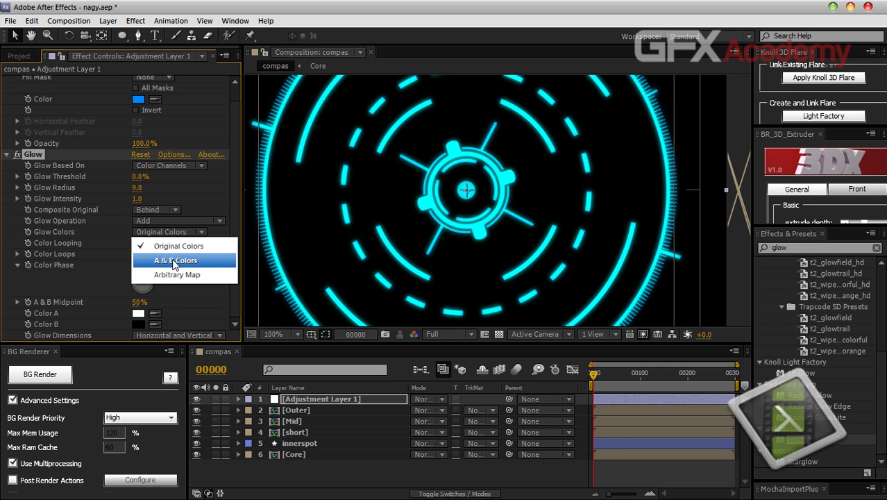
pyautogui.click(173, 260)
pyautogui.click(140, 314)
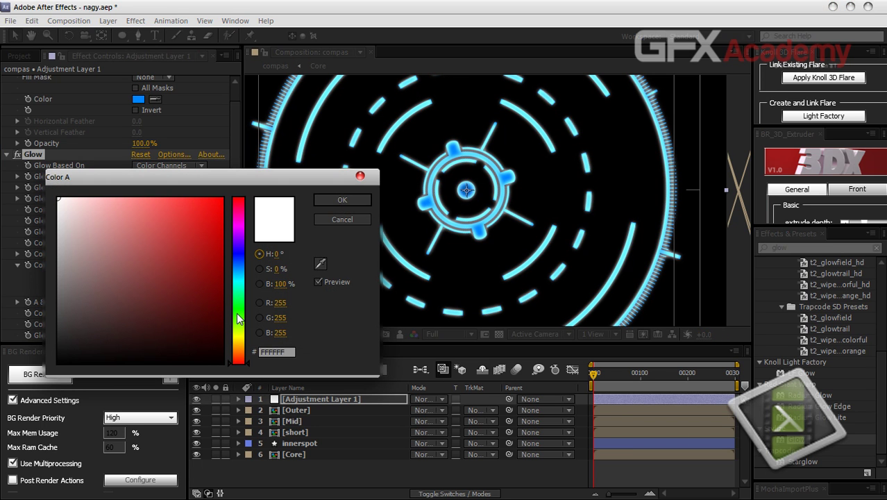
pyautogui.click(236, 273)
pyautogui.moveTo(236, 279); pyautogui.dragTo(234, 273)
pyautogui.click(200, 212)
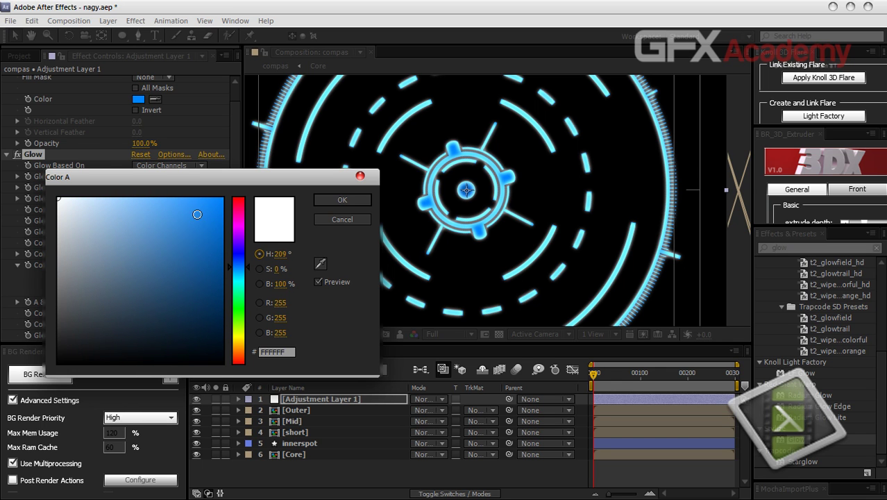
pyautogui.click(327, 200)
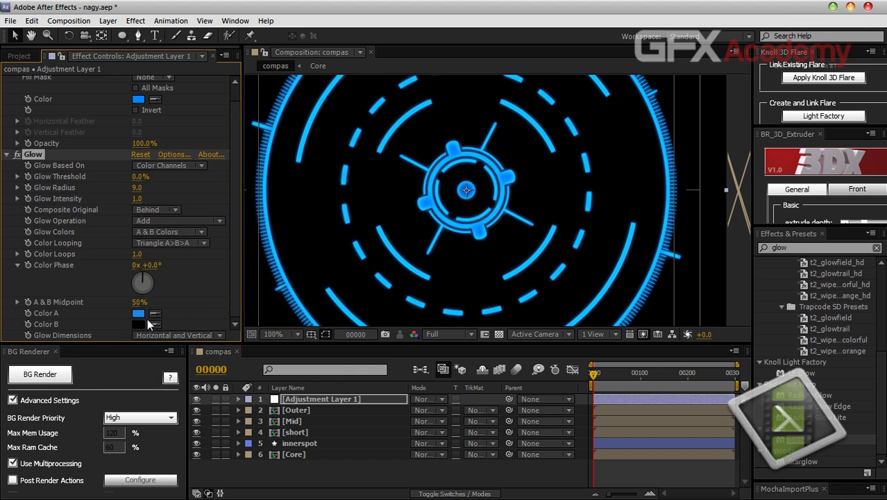
# Set the Glow effect's Color B to a bright light blue.
pyautogui.click(144, 320)
pyautogui.moveTo(239, 277); pyautogui.dragTo(239, 279)
pyautogui.moveTo(207, 208); pyautogui.dragTo(200, 203)
pyautogui.click(345, 202)
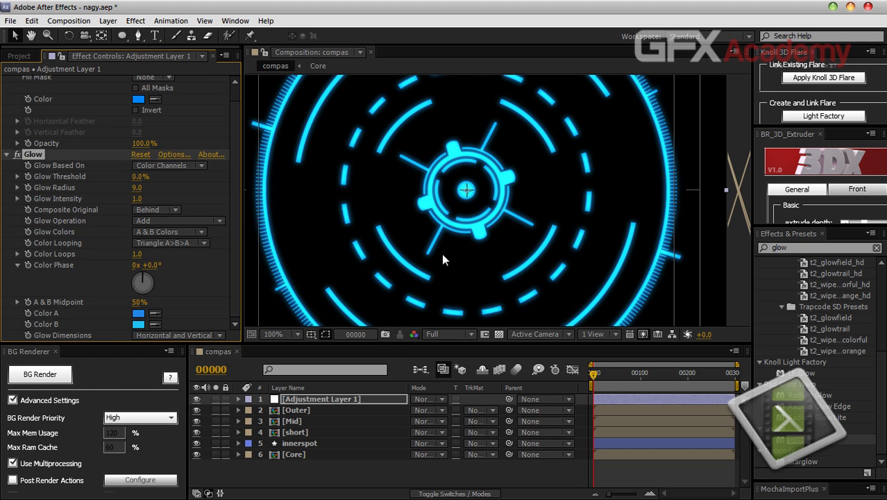
# Set the Glow radius on Adjustment Layer 1 to 13.0, leaving no layer selected.
pyautogui.press(',')
pyautogui.press('.')
pyautogui.click(713, 265)
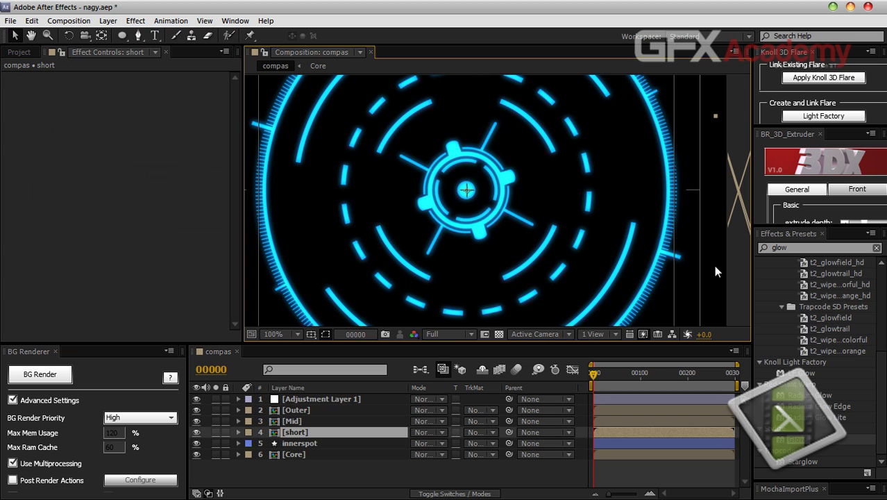
pyautogui.click(327, 400)
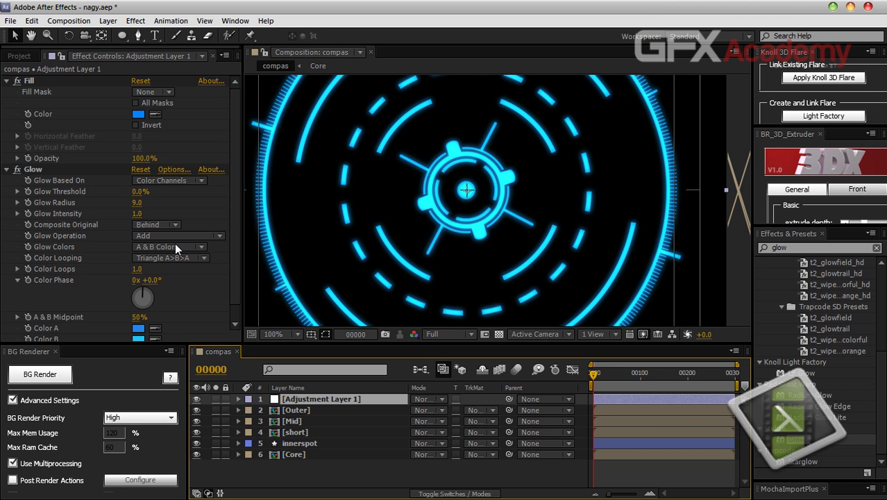
pyautogui.moveTo(138, 201); pyautogui.dragTo(117, 198)
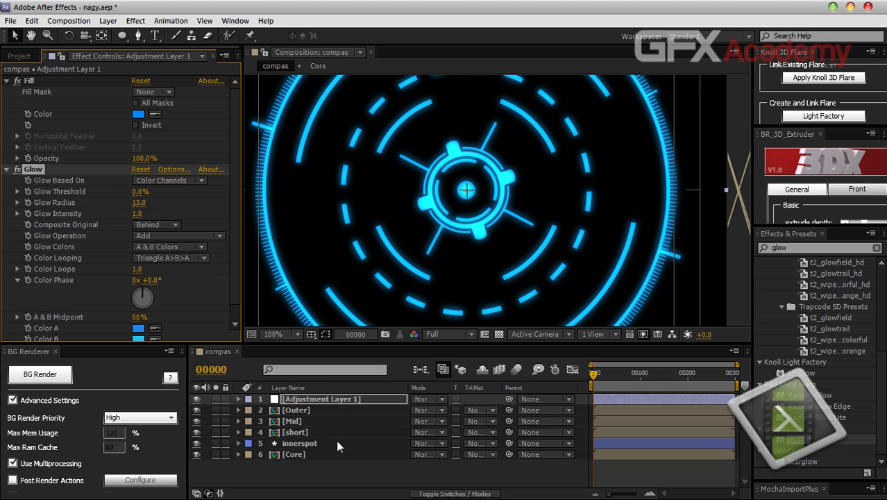
pyautogui.click(340, 467)
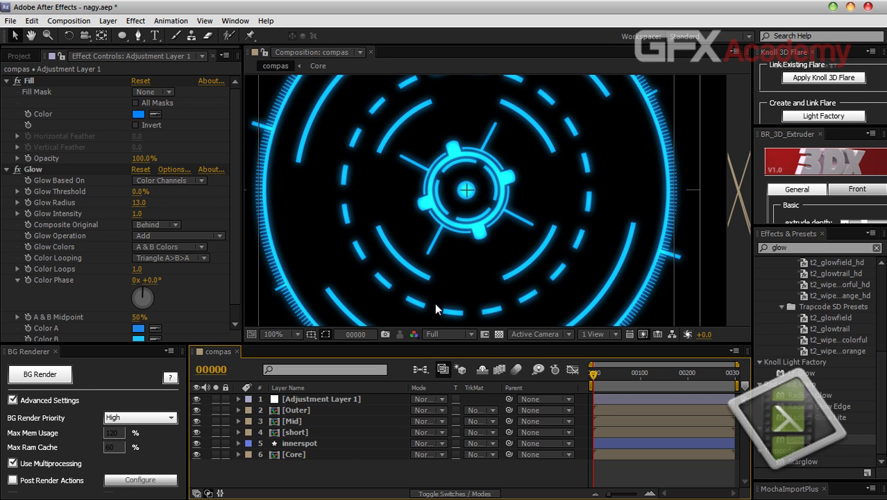
# Add a second adjustment layer on top of the stack and apply the Fast Blur effect to it.
pyautogui.click(107, 21)
pyautogui.moveTo(126, 36)
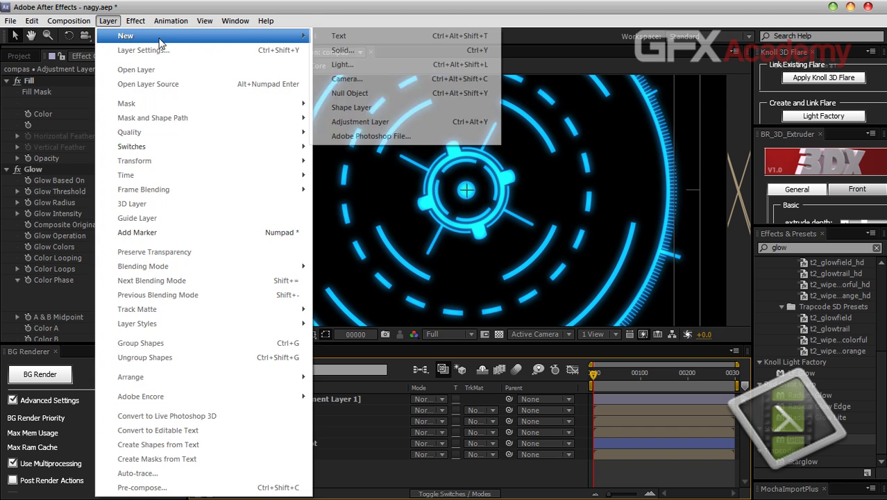
pyautogui.click(360, 121)
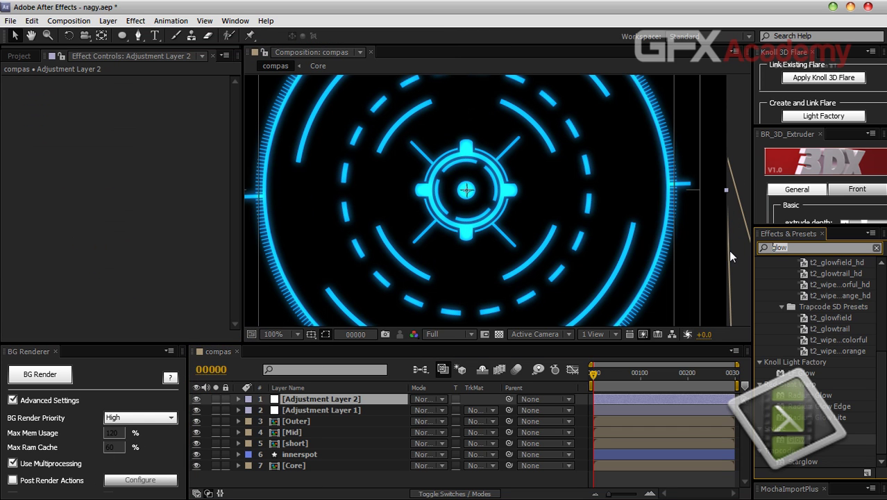
pyautogui.write('fast b')
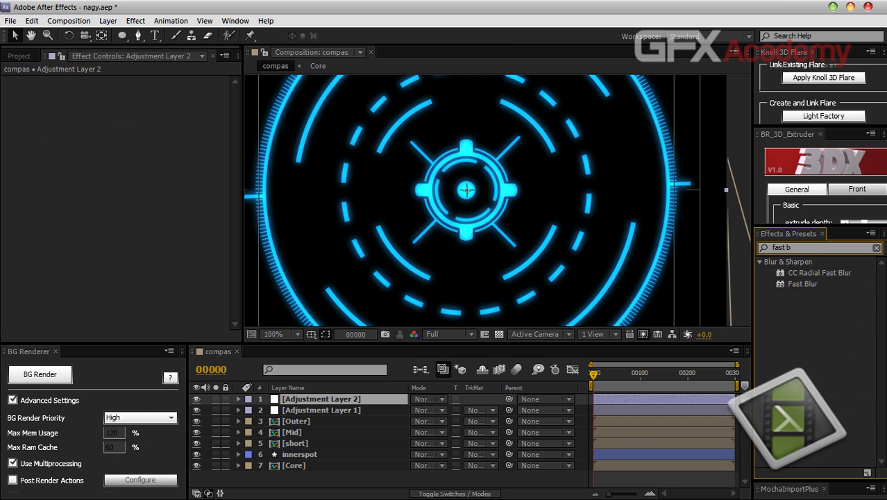
pyautogui.moveTo(797, 283); pyautogui.dragTo(426, 399)
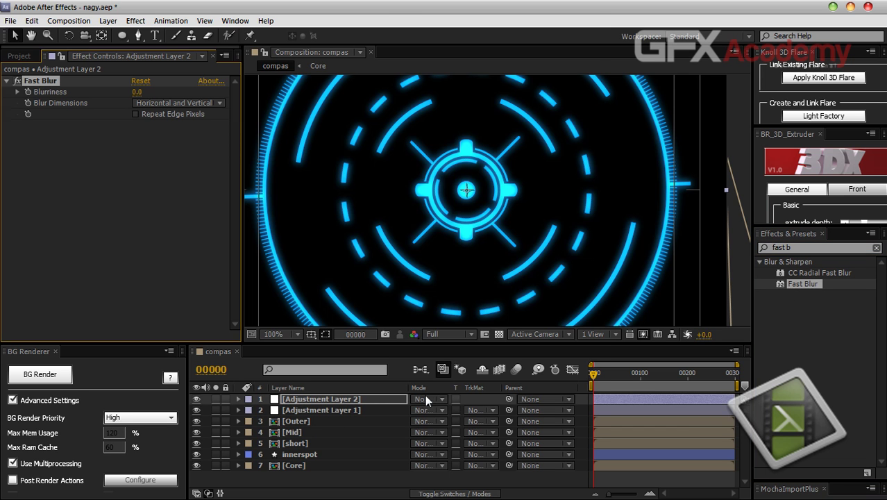
# Set the new adjustment layer's blending mode to Soft Light and its Fast Blur blurriness to 1.0.
pyautogui.click(426, 399)
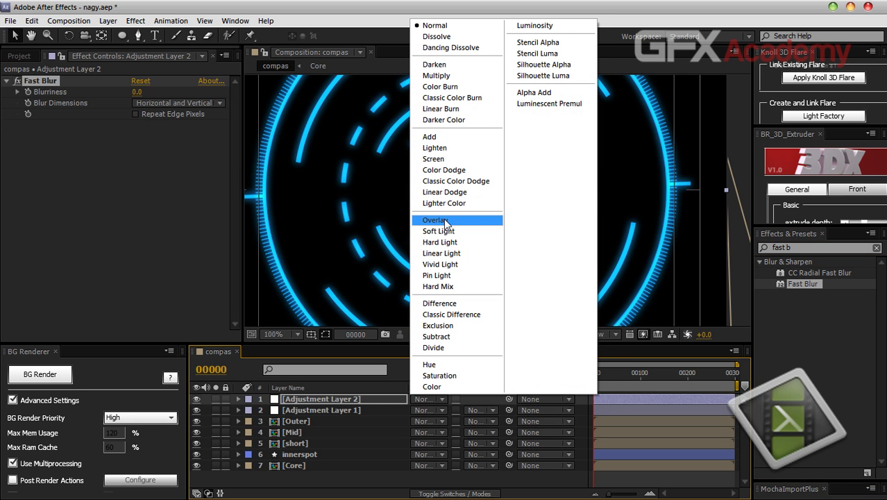
pyautogui.click(442, 231)
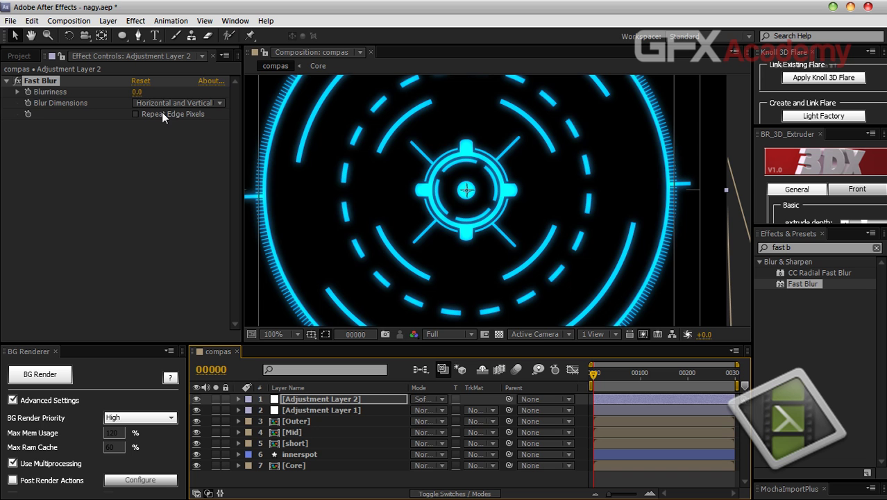
pyautogui.moveTo(138, 96); pyautogui.dragTo(142, 91)
pyautogui.click(143, 91)
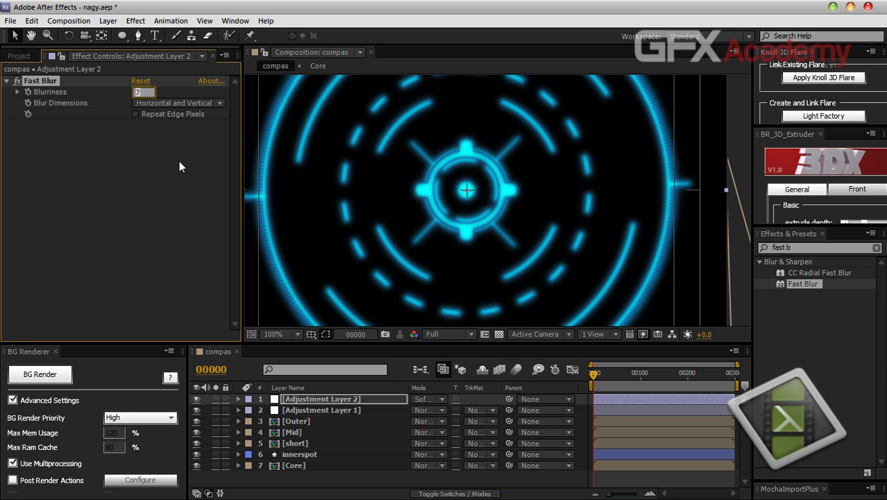
pyautogui.write('1')
pyautogui.press('Return')
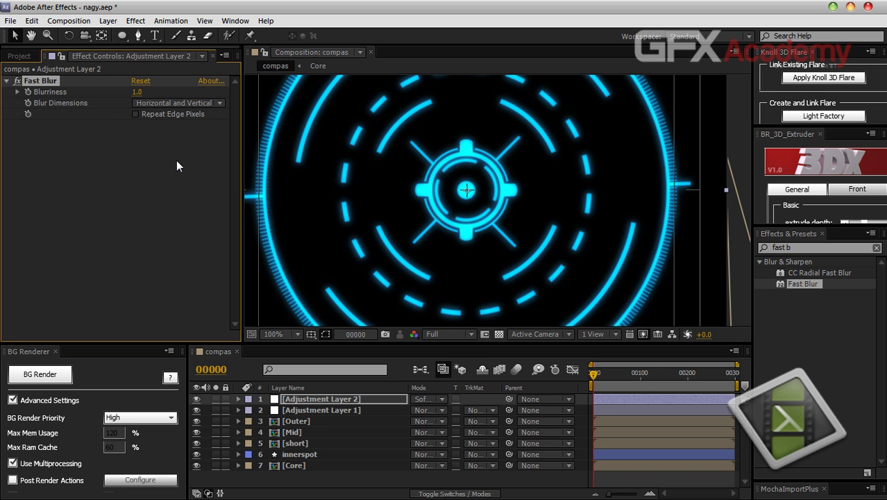
# Enable Repeat Edge Pixels on the Fast Blur and change Adjustment Layer 2's blending mode to Overlay.
pyautogui.click(136, 114)
pyautogui.click(428, 400)
pyautogui.click(434, 220)
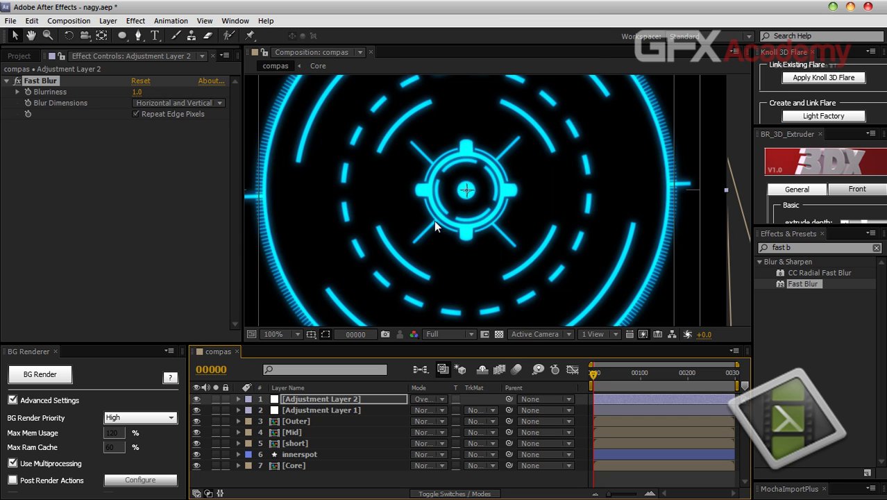
# Toggle Adjustment Layer 2's visibility off and on to compare its effect, and deselect the layer.
pyautogui.click(313, 398)
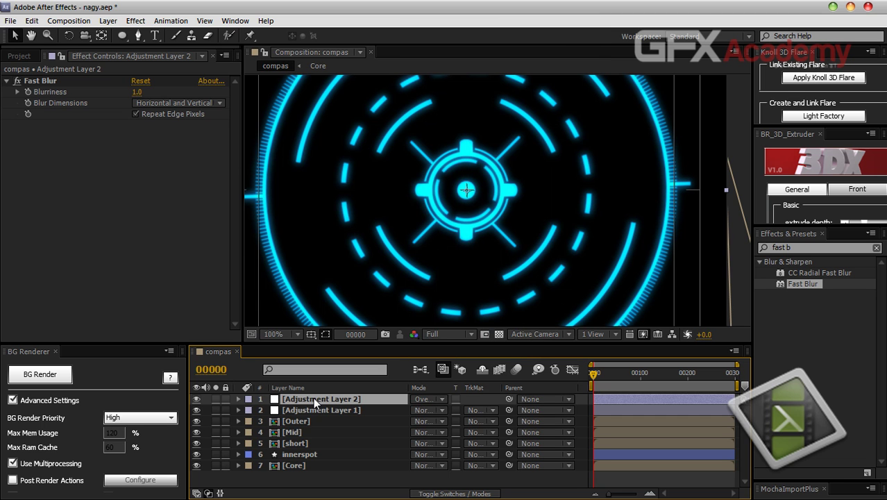
pyautogui.click(197, 399)
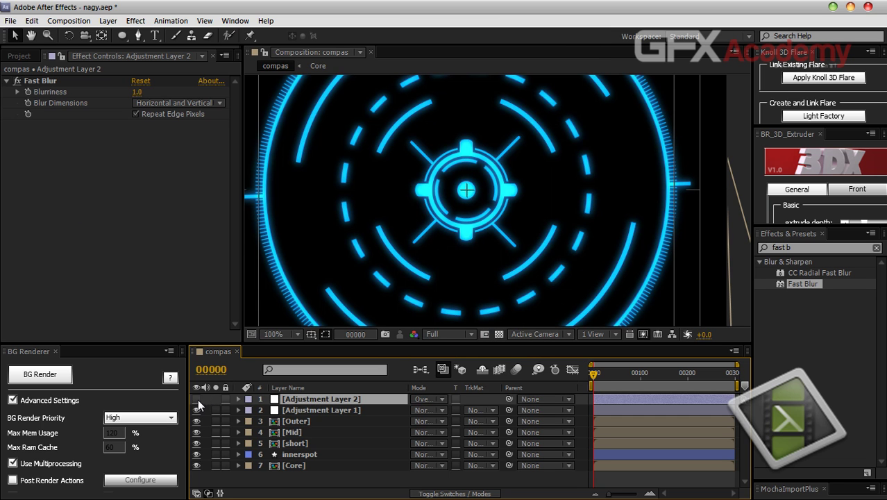
pyautogui.click(197, 399)
pyautogui.scroll(-1, 485, 274)
pyautogui.scroll(1, 485, 275)
pyautogui.press('F2')
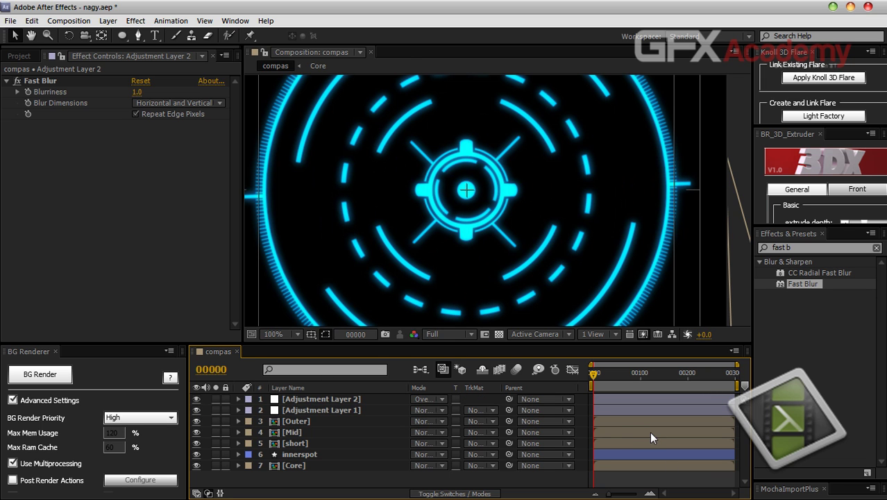
# Preview the compass animation and save the project.
pyautogui.press('space')
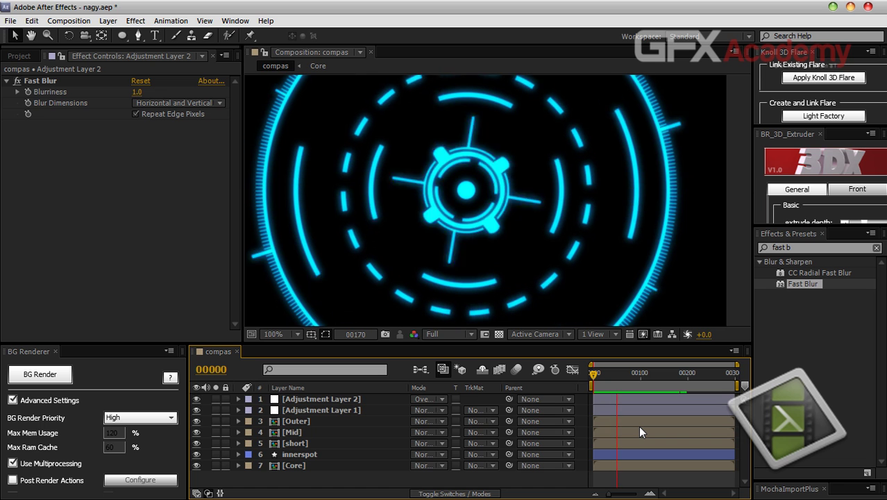
pyautogui.press('space')
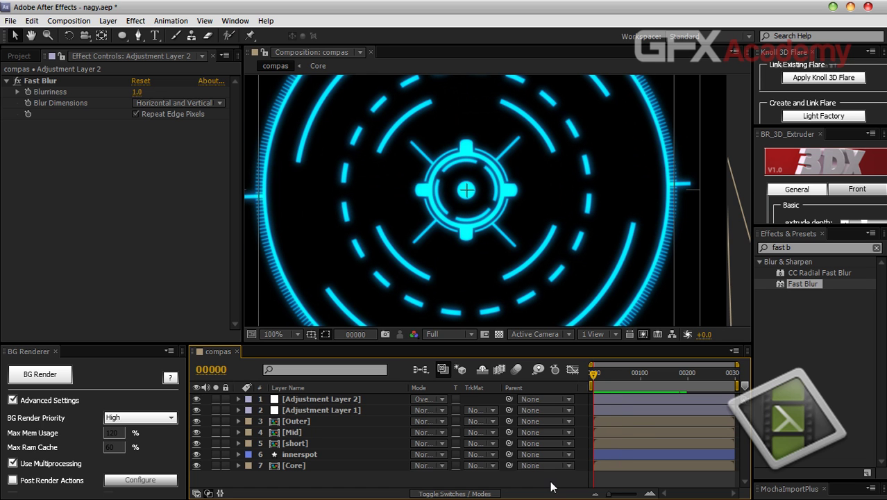
pyautogui.hotkey('ctrl', 's')
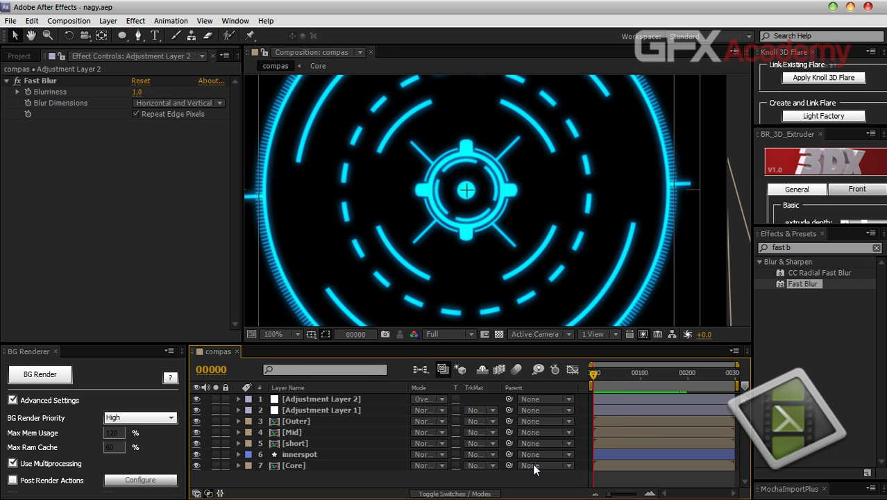